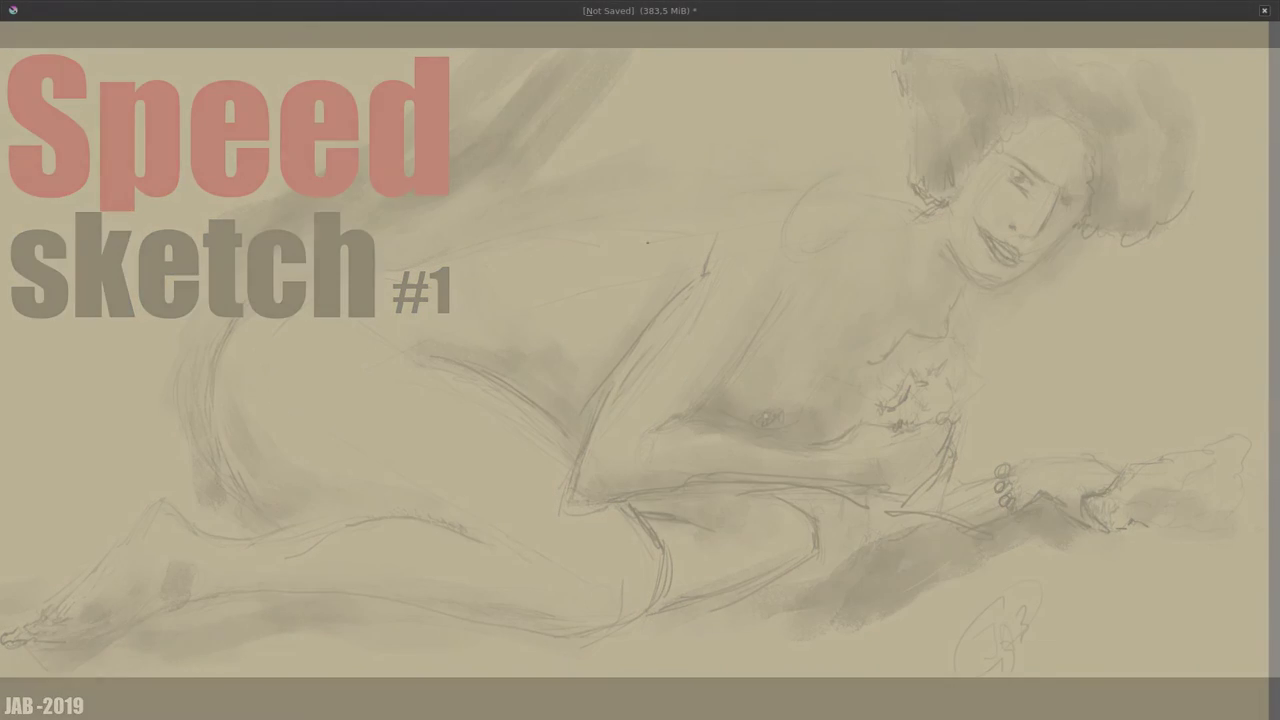
Mark the hip, draw the faint lower-leg line and block in the lower-left foot
drag(418, 320, 376, 291)
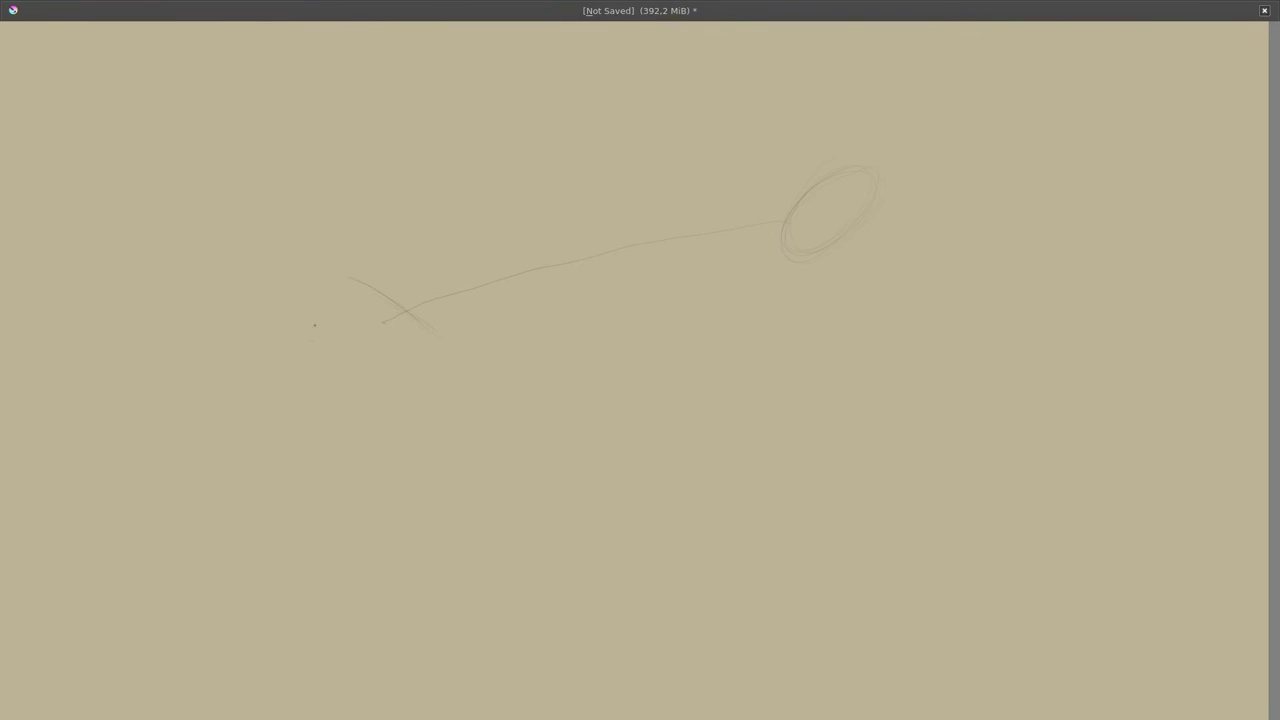
drag(426, 467, 537, 474)
drag(214, 458, 155, 494)
drag(150, 504, 171, 521)
Block in the bent wrist and hand, then the elbow joint circle, forearm and reaching arm with hand
drag(728, 373, 756, 364)
drag(722, 386, 735, 407)
drag(764, 420, 762, 422)
drag(762, 426, 850, 425)
drag(762, 424, 848, 393)
drag(848, 386, 915, 392)
drag(915, 394, 908, 414)
drag(860, 402, 880, 408)
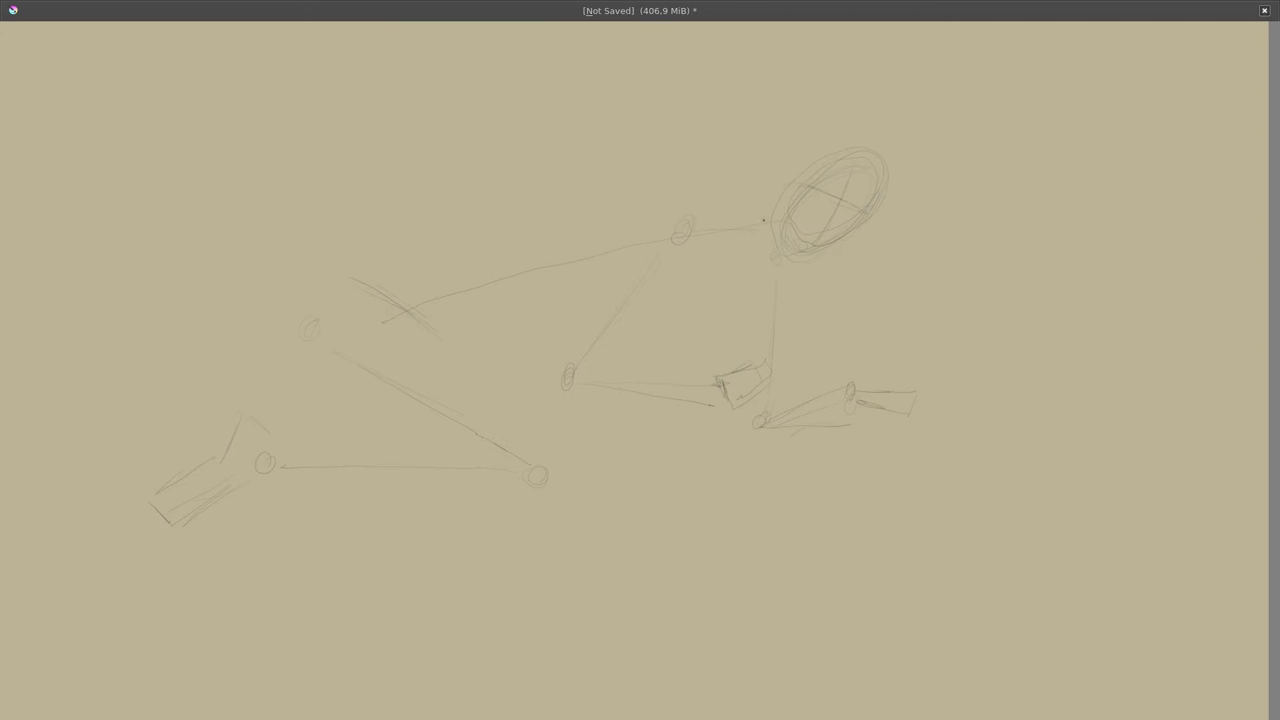
Sketch the curve over the shoulder and back and the hip curve joining it
drag(673, 206, 752, 224)
drag(490, 242, 560, 226)
drag(535, 217, 608, 215)
mouse_move(292, 302)
mouse_down()
mouse_move(268, 344)
mouse_move(490, 234)
mouse_up()
mouse_move(264, 356)
mouse_down()
mouse_move(308, 414)
mouse_move(438, 424)
mouse_up()
Outline the thigh's underside and front, the lower shin, and the heel, ankle and toes
drag(328, 447, 460, 438)
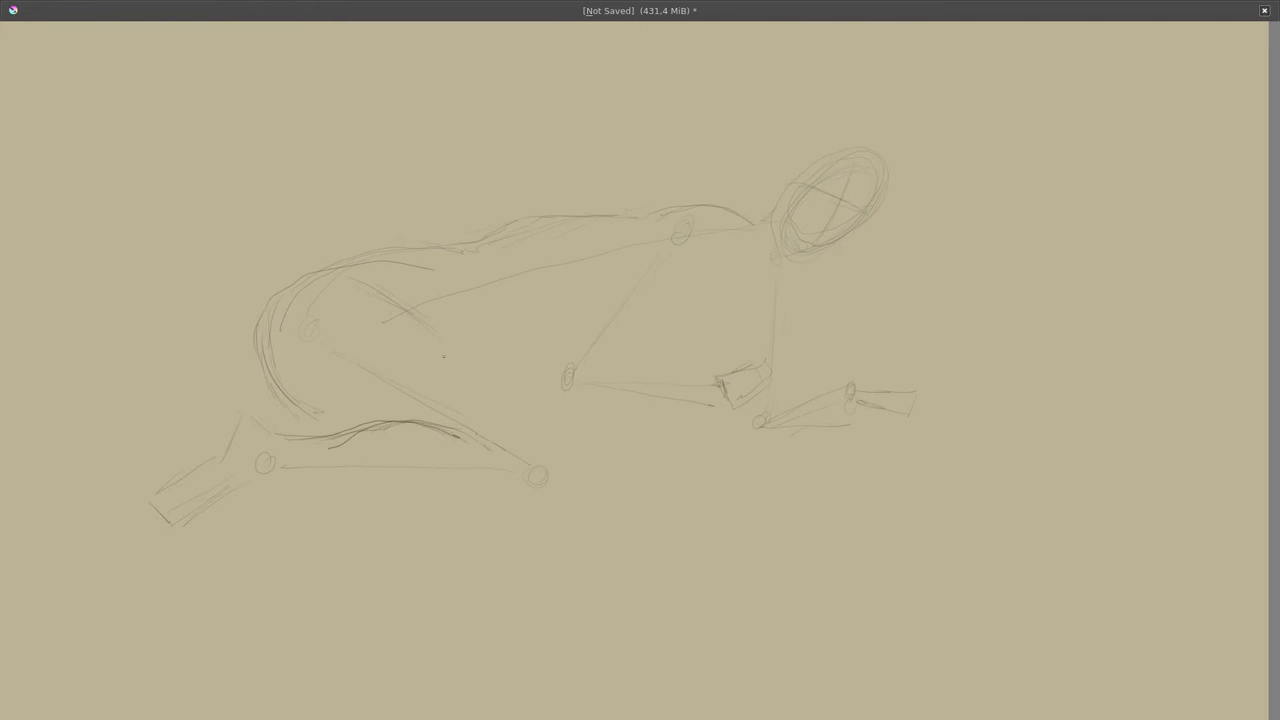
drag(405, 330, 563, 420)
mouse_move(556, 489)
mouse_down()
mouse_move(468, 480)
mouse_move(574, 492)
mouse_up()
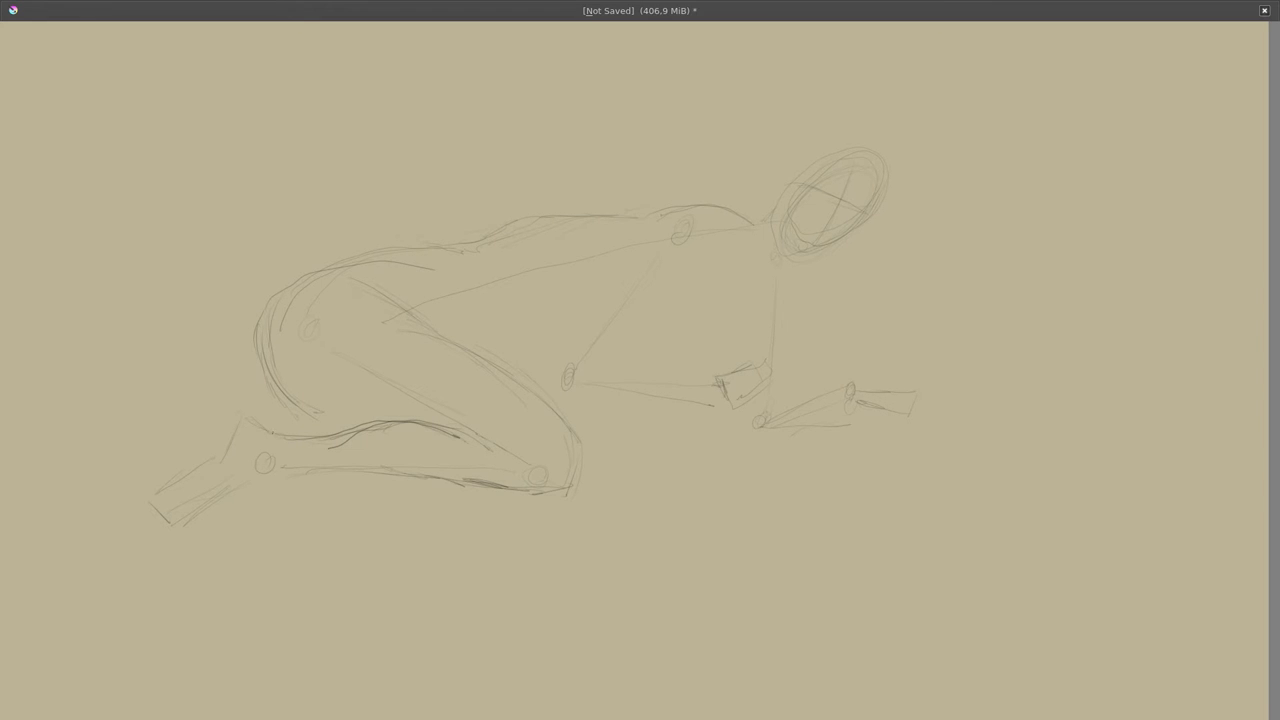
drag(266, 437, 310, 431)
mouse_move(226, 438)
mouse_down()
mouse_move(250, 411)
mouse_move(268, 428)
mouse_up()
drag(172, 479, 220, 442)
mouse_move(150, 498)
mouse_down()
mouse_move(168, 504)
mouse_move(166, 490)
mouse_up()
mouse_move(166, 494)
mouse_down()
mouse_move(184, 484)
mouse_move(142, 504)
mouse_move(210, 506)
mouse_move(316, 476)
mouse_move(242, 474)
mouse_up()
Outline the shin and sole, strengthen the back of the thigh, and draw the upper arm to the elbow
drag(498, 492, 528, 498)
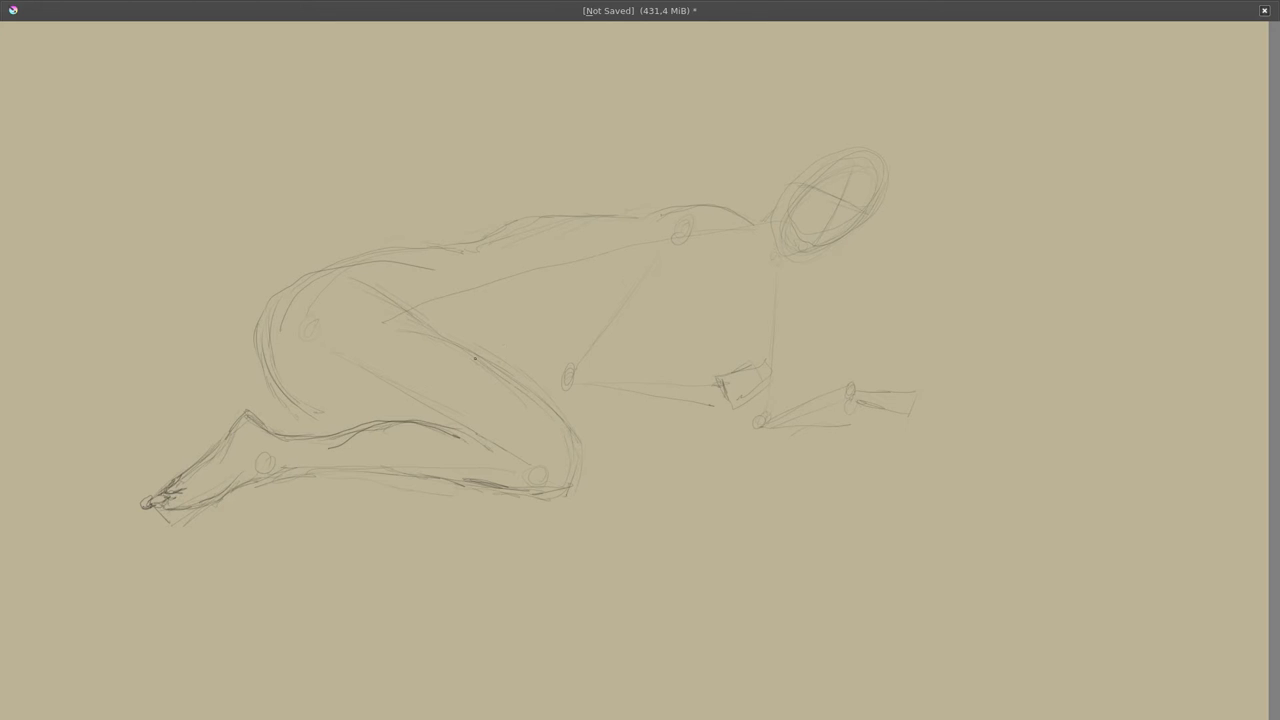
mouse_move(440, 316)
mouse_down()
mouse_move(526, 378)
mouse_move(574, 450)
mouse_up()
mouse_move(418, 320)
mouse_down()
mouse_move(474, 344)
mouse_move(538, 404)
mouse_up()
drag(578, 318, 540, 368)
mouse_move(624, 250)
mouse_down()
mouse_move(518, 411)
mouse_move(710, 402)
mouse_up()
Draw the forearm's underside and inner arm, giving the forearm its thickness
drag(534, 362, 514, 408)
drag(516, 410, 588, 404)
mouse_move(667, 273)
mouse_down()
mouse_move(596, 356)
mouse_move(566, 366)
mouse_up()
drag(572, 358, 708, 380)
drag(628, 359, 690, 373)
drag(570, 390, 664, 399)
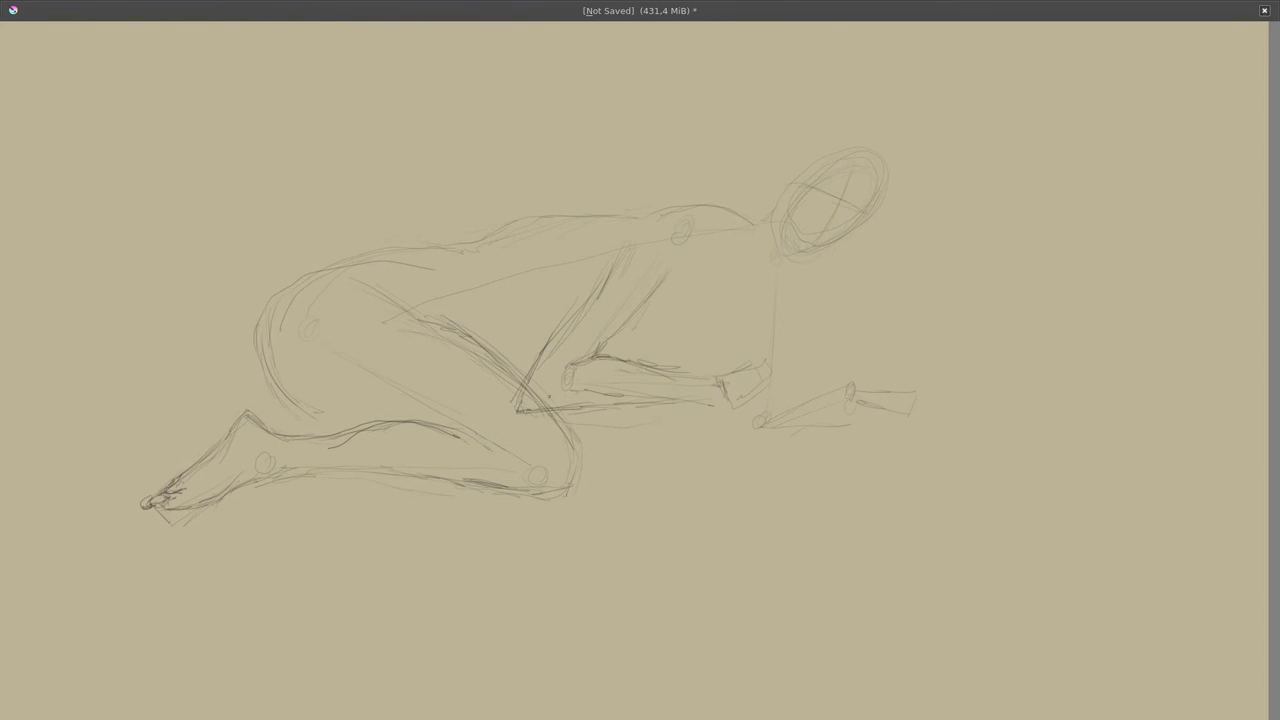
mouse_move(518, 406)
mouse_down()
mouse_move(726, 402)
mouse_move(708, 369)
mouse_move(740, 359)
mouse_up()
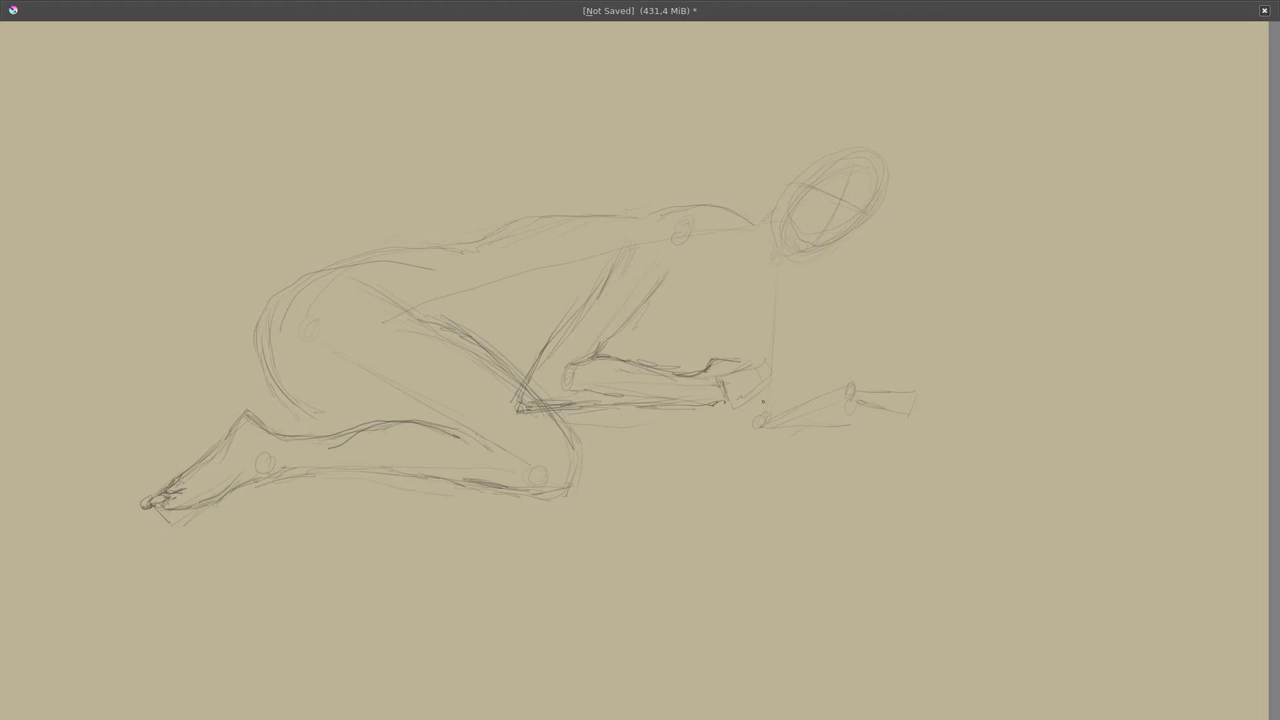
Sketch the wrist and hand of the bent arm and refine its top contour
drag(704, 408, 776, 386)
mouse_move(772, 370)
mouse_down()
mouse_move(774, 386)
mouse_move(700, 368)
mouse_up()
mouse_move(736, 362)
mouse_down()
mouse_move(752, 364)
mouse_move(746, 298)
mouse_move(788, 332)
mouse_move(770, 360)
mouse_move(756, 342)
mouse_move(768, 316)
mouse_move(734, 352)
mouse_move(778, 330)
mouse_move(708, 334)
mouse_up()
Trace the jaw and chin and outline the top and right side of the head
drag(750, 350, 746, 372)
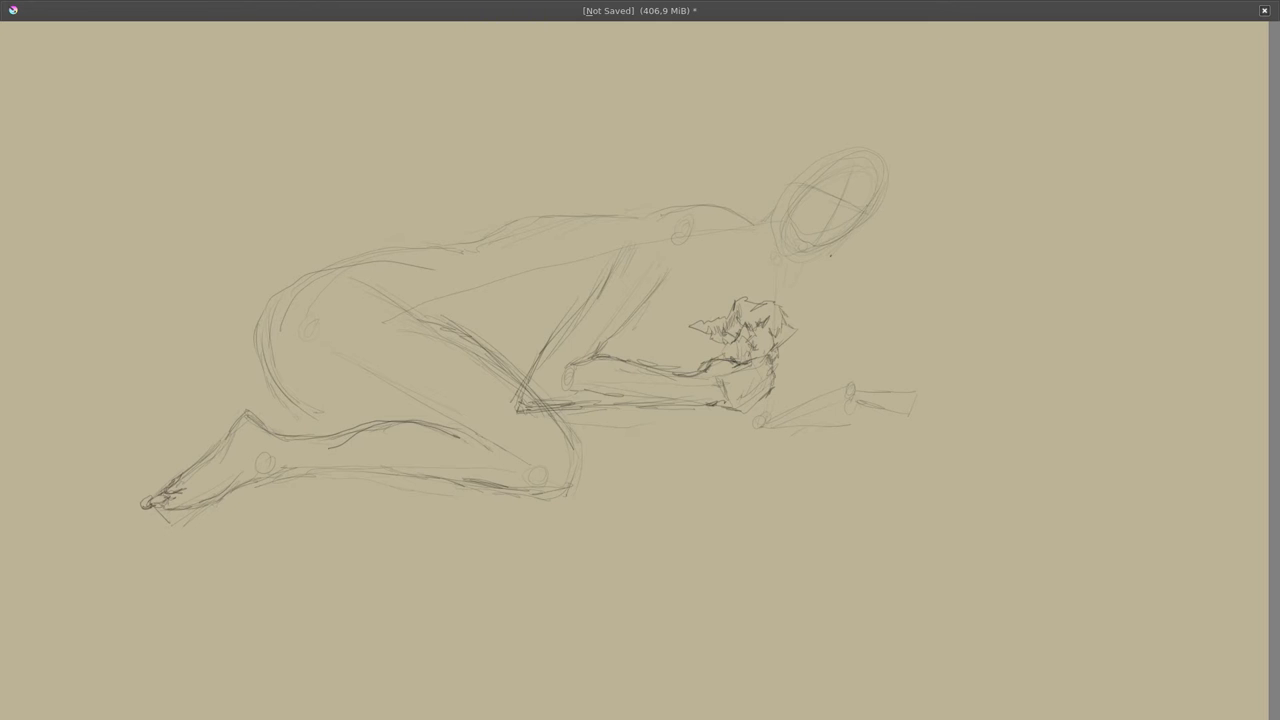
mouse_move(764, 246)
mouse_down()
mouse_move(778, 260)
mouse_move(846, 240)
mouse_up()
mouse_move(830, 150)
mouse_down()
mouse_move(872, 200)
mouse_move(870, 218)
mouse_move(790, 184)
mouse_move(764, 212)
mouse_move(742, 178)
mouse_move(740, 100)
mouse_move(876, 122)
mouse_up()
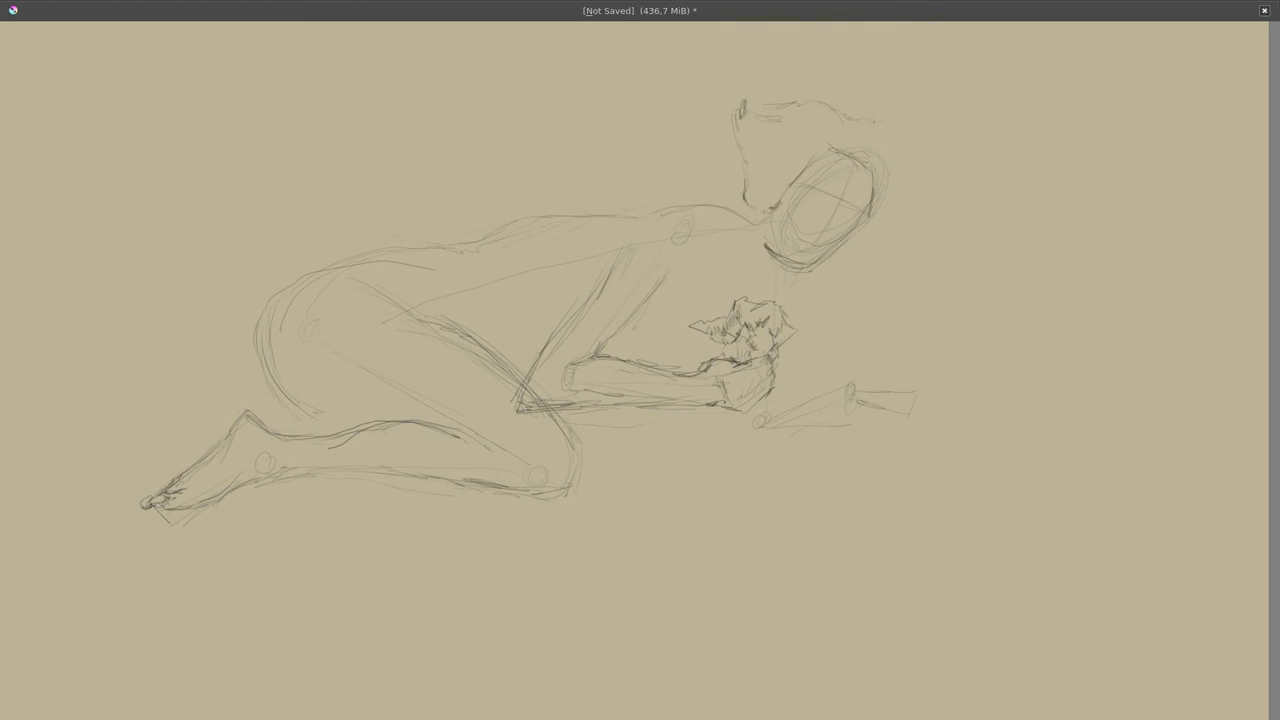
drag(926, 220, 862, 230)
Sketch the eye, nose and mouth, and refine the right side of the face
drag(808, 180, 840, 200)
drag(842, 204, 831, 231)
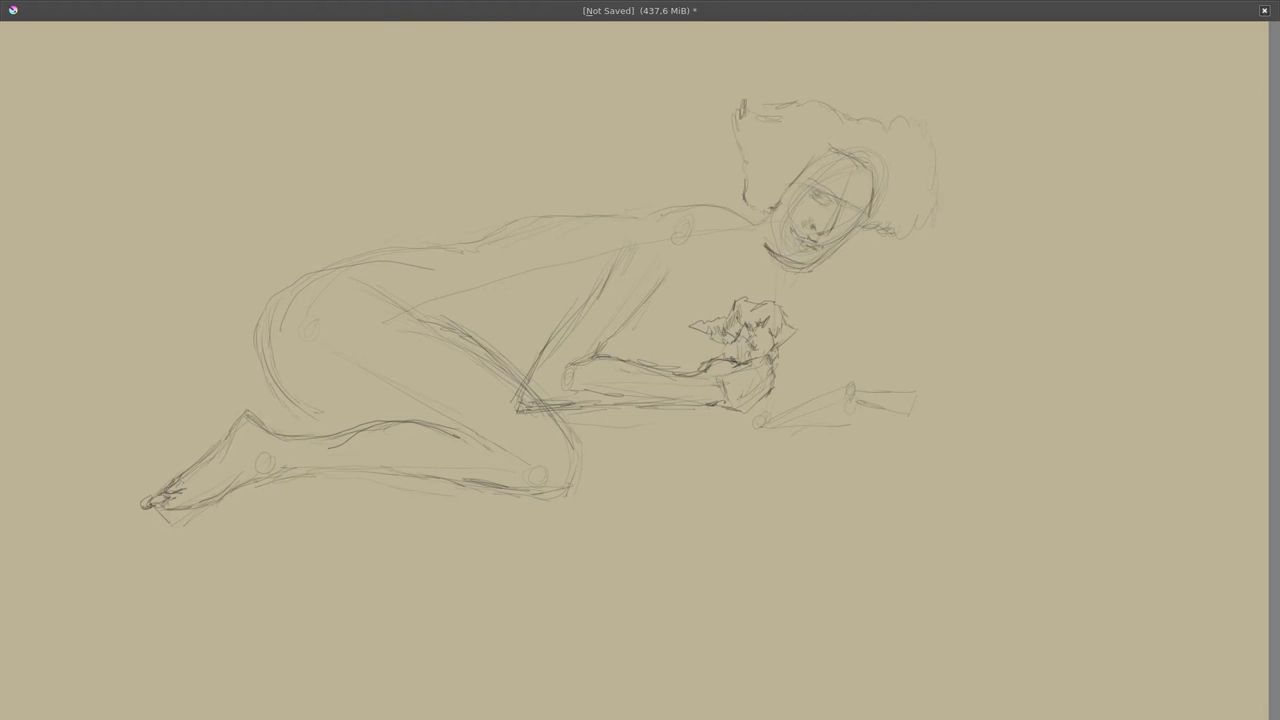
drag(799, 248, 814, 255)
drag(868, 190, 860, 222)
mouse_move(866, 168)
mouse_down()
mouse_move(857, 235)
mouse_move(822, 260)
mouse_move(782, 260)
mouse_move(798, 268)
mouse_move(774, 334)
mouse_up()
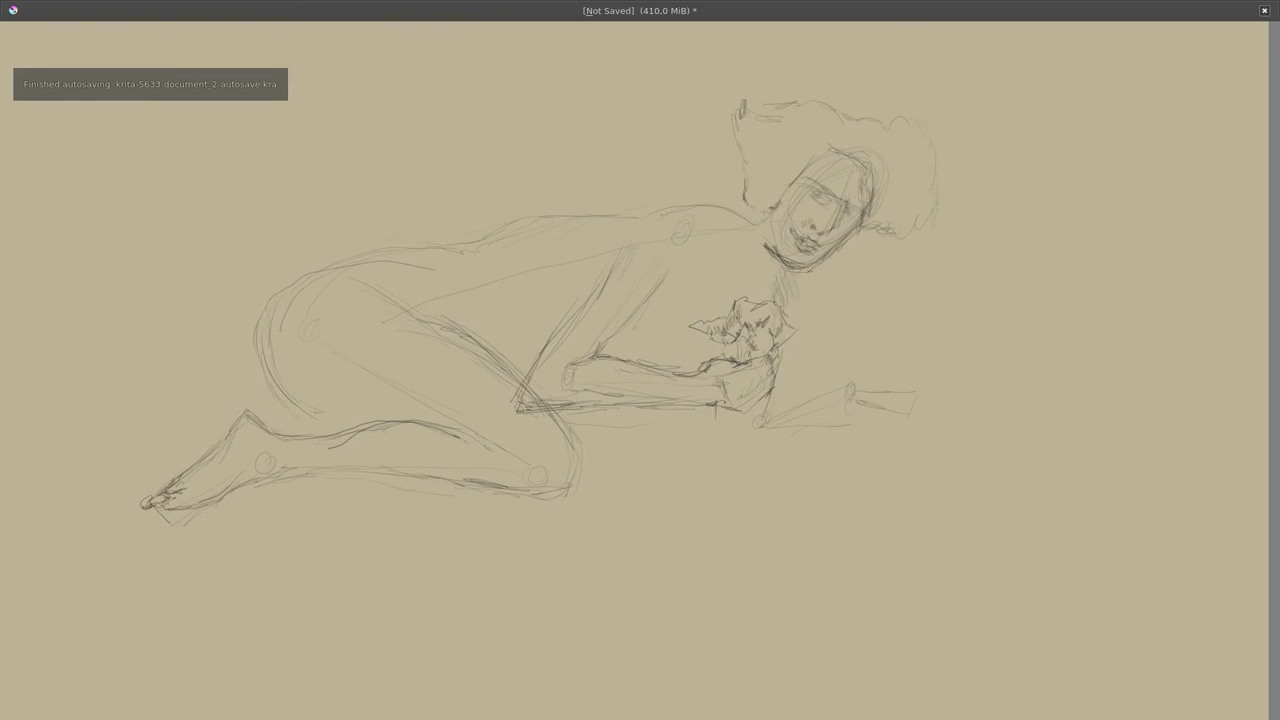
Firm up the knee and shin lines and mark the crease behind the knee
mouse_move(668, 416)
mouse_down()
mouse_move(684, 426)
mouse_move(598, 476)
mouse_move(680, 434)
mouse_move(600, 474)
mouse_up()
drag(572, 418, 617, 426)
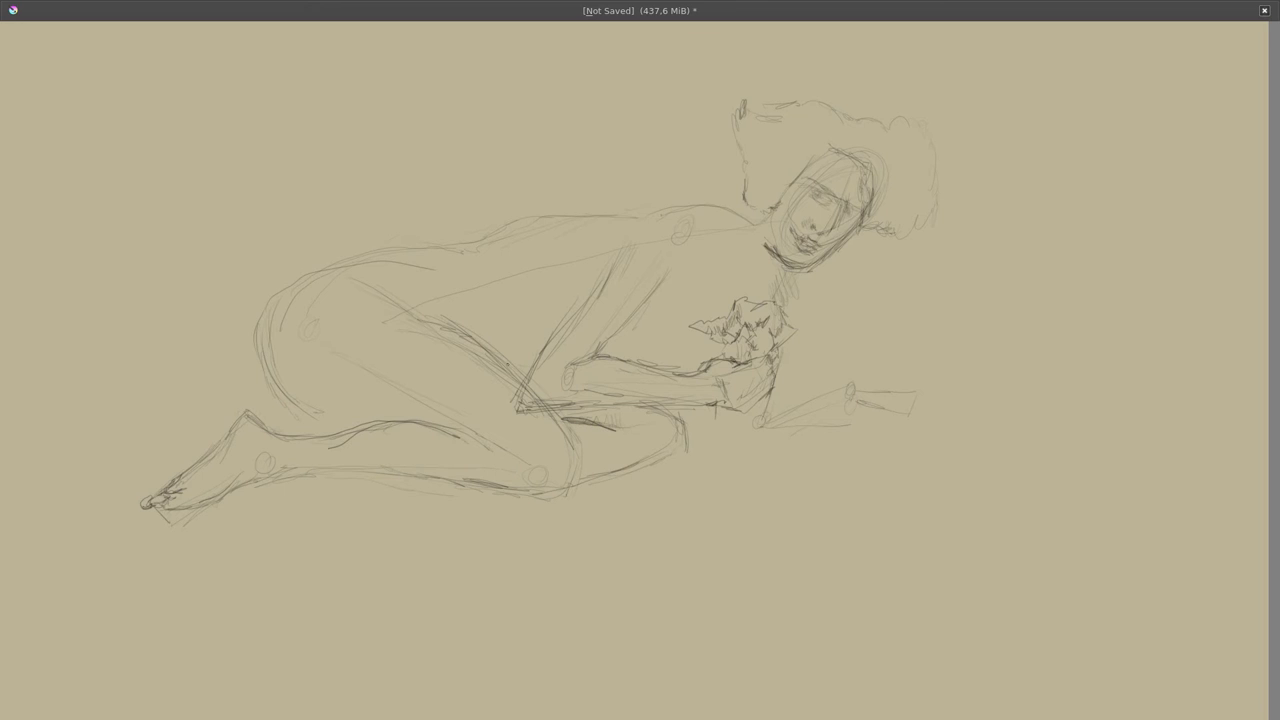
mouse_move(304, 412)
mouse_down()
mouse_move(332, 428)
mouse_move(300, 434)
mouse_up()
Reinforce the arm and torso lines, darkening the arm's bend and the line below the forearm
drag(656, 294, 604, 350)
drag(650, 300, 614, 346)
drag(596, 352, 578, 362)
drag(590, 296, 519, 409)
drag(526, 402, 608, 405)
drag(698, 402, 700, 424)
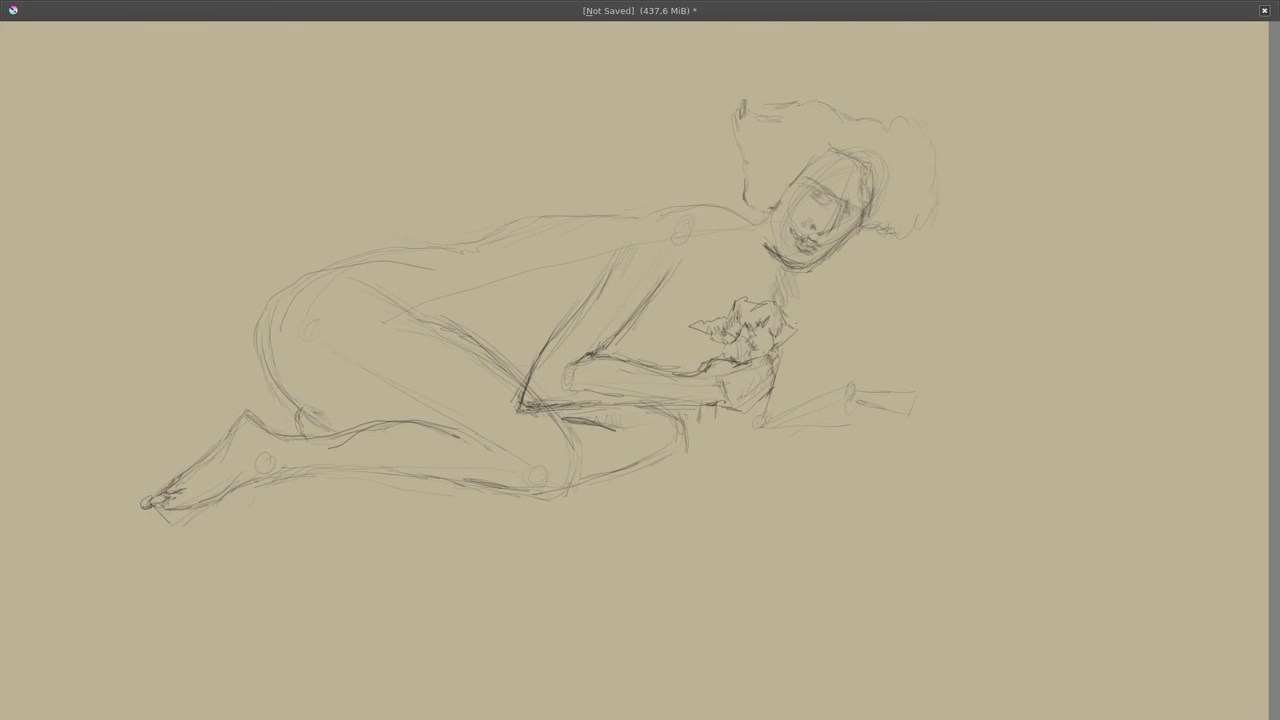
Draw the outstretched hand with extended fingers and knuckles, plus the forearm and wrist lines
mouse_move(818, 404)
mouse_down()
mouse_move(766, 428)
mouse_move(854, 382)
mouse_up()
drag(810, 390, 702, 458)
drag(760, 422, 697, 460)
drag(838, 380, 866, 376)
mouse_move(858, 430)
mouse_down()
mouse_move(878, 400)
mouse_move(928, 378)
mouse_move(958, 420)
mouse_move(870, 418)
mouse_move(880, 424)
mouse_up()
drag(906, 404, 944, 388)
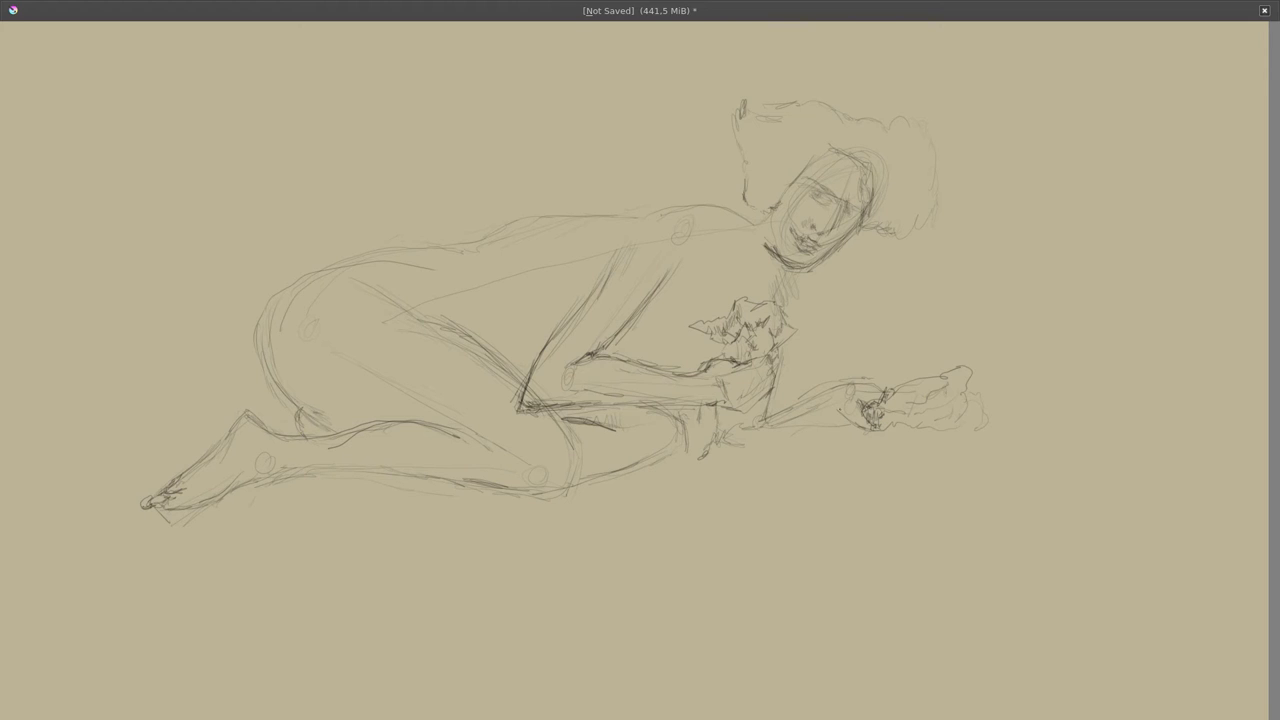
mouse_move(842, 406)
mouse_down()
mouse_move(822, 416)
mouse_move(816, 392)
mouse_move(810, 406)
mouse_move(830, 424)
mouse_move(828, 388)
mouse_up()
drag(844, 386, 874, 378)
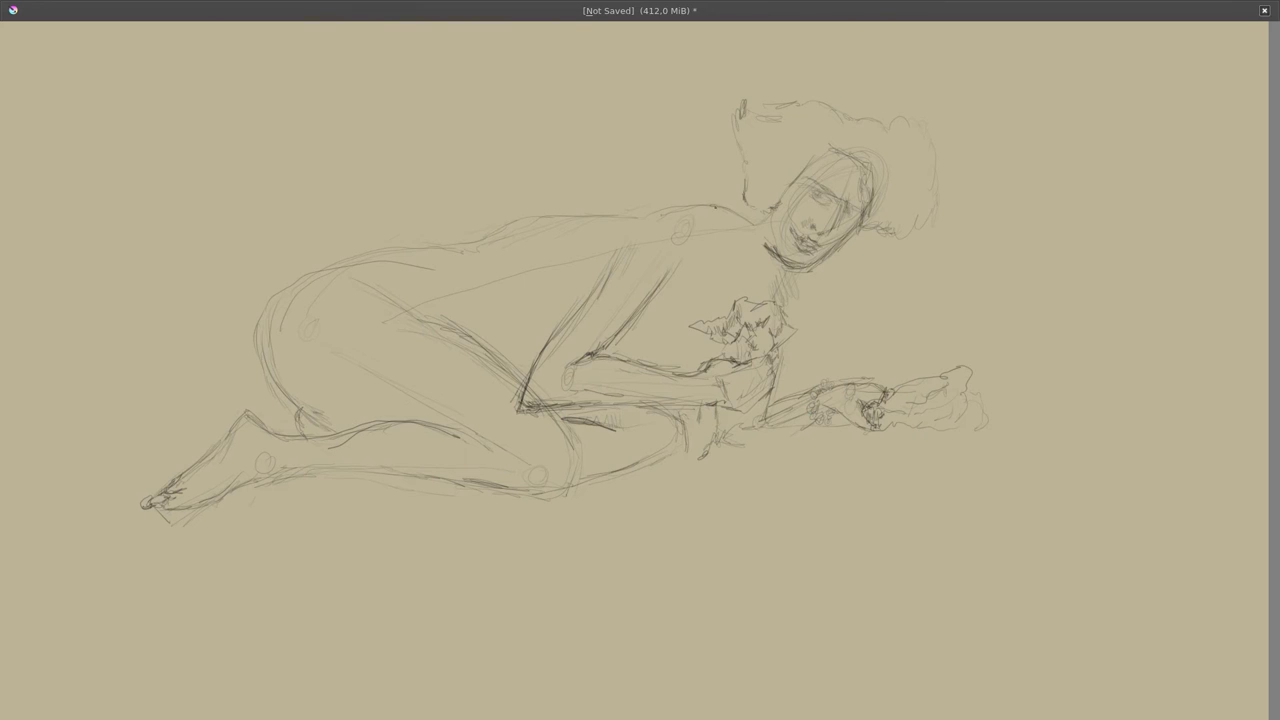
Strengthen the line of the back and darken the hip and thigh outline
drag(656, 218, 700, 210)
drag(514, 222, 420, 256)
drag(462, 242, 600, 230)
mouse_move(404, 246)
mouse_down()
mouse_move(342, 254)
mouse_move(282, 388)
mouse_up()
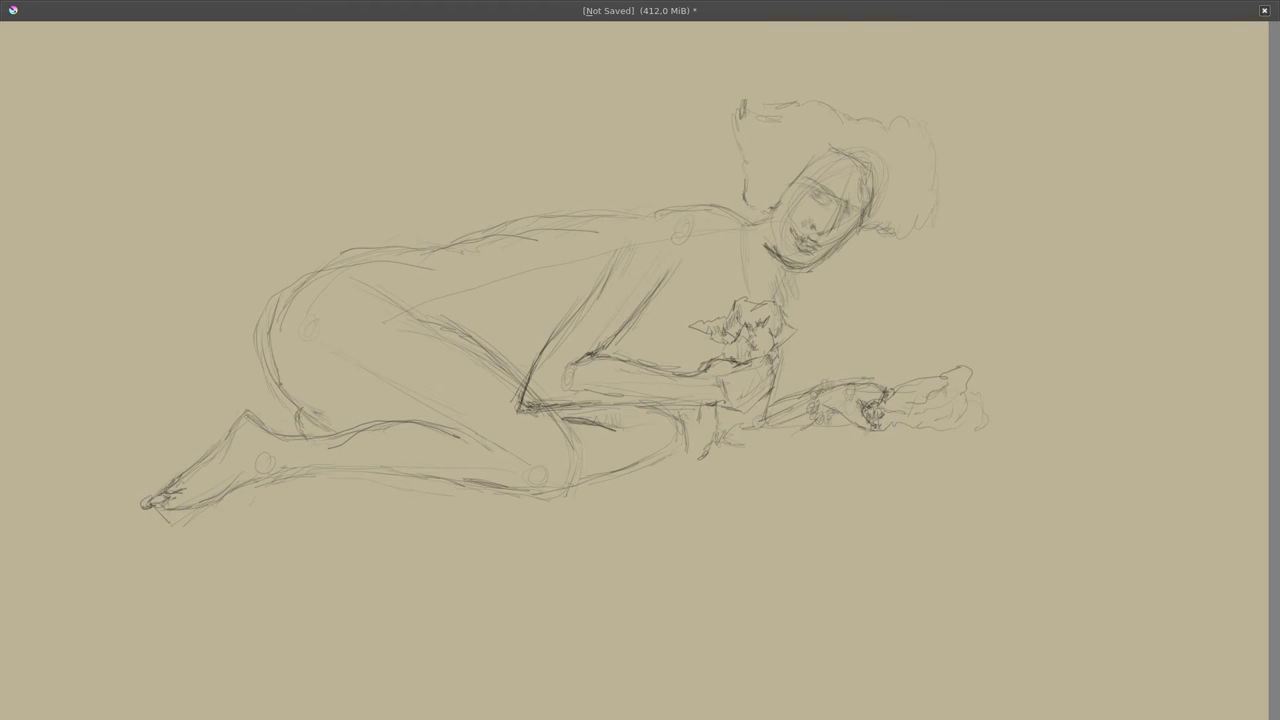
drag(292, 280, 300, 410)
Adjust the forehead hairline, darken the mouth and jaw, and reinforce the torso and arm lines
drag(822, 151, 801, 179)
drag(812, 250, 788, 222)
drag(668, 264, 598, 356)
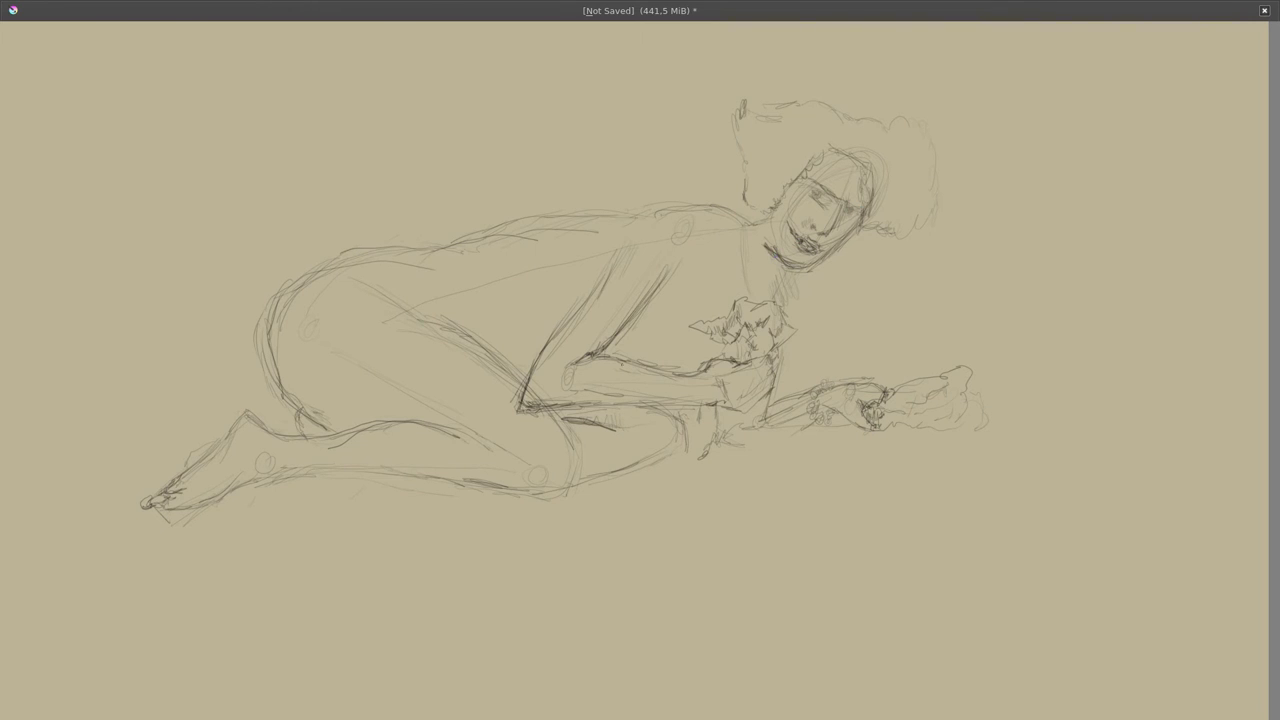
drag(580, 298, 528, 398)
Check the full interface, return to canvas-only, then darken the hair's left side, eye and jaw
key(Tab)
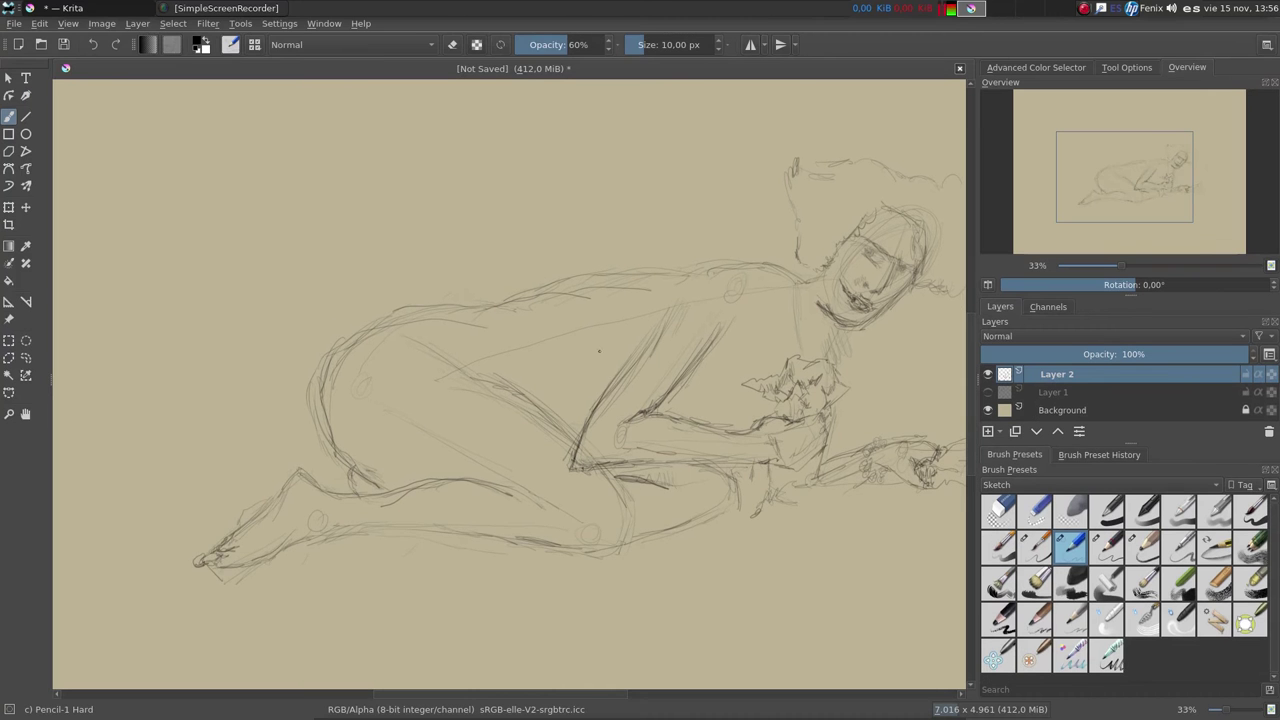
key(Tab)
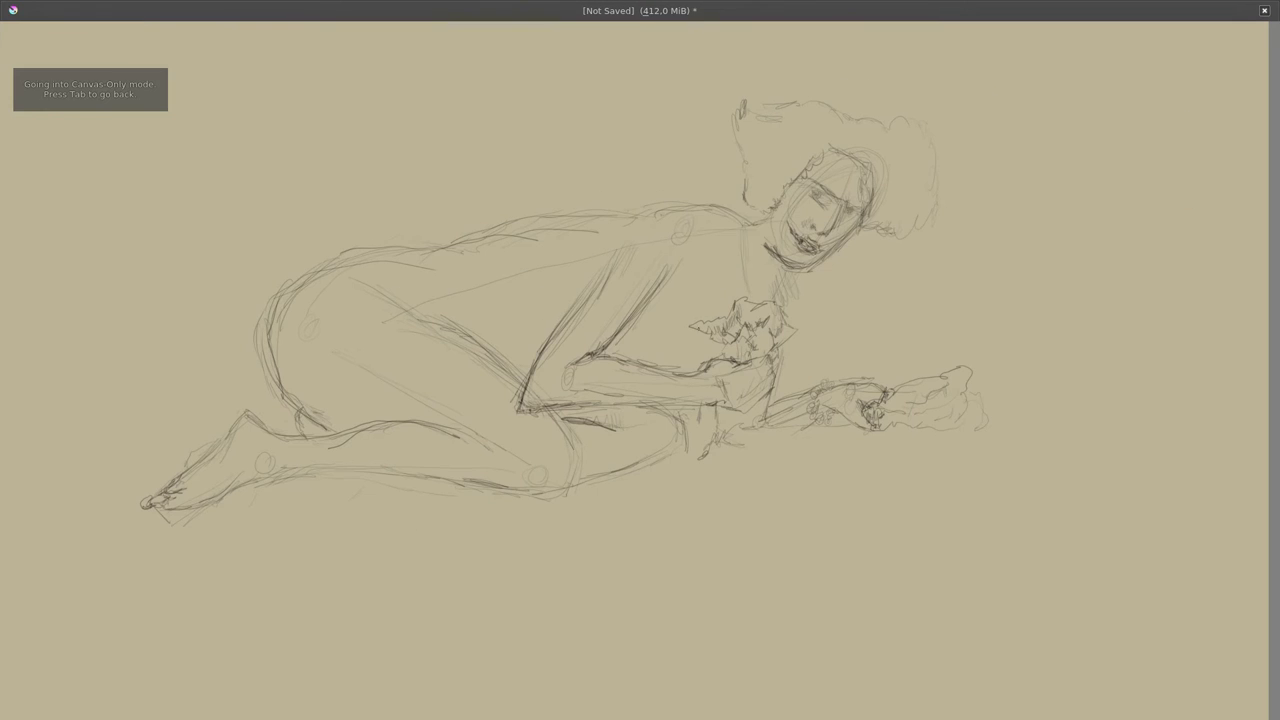
mouse_move(805, 113)
mouse_down()
mouse_move(798, 176)
mouse_move(752, 204)
mouse_up()
drag(738, 122, 748, 195)
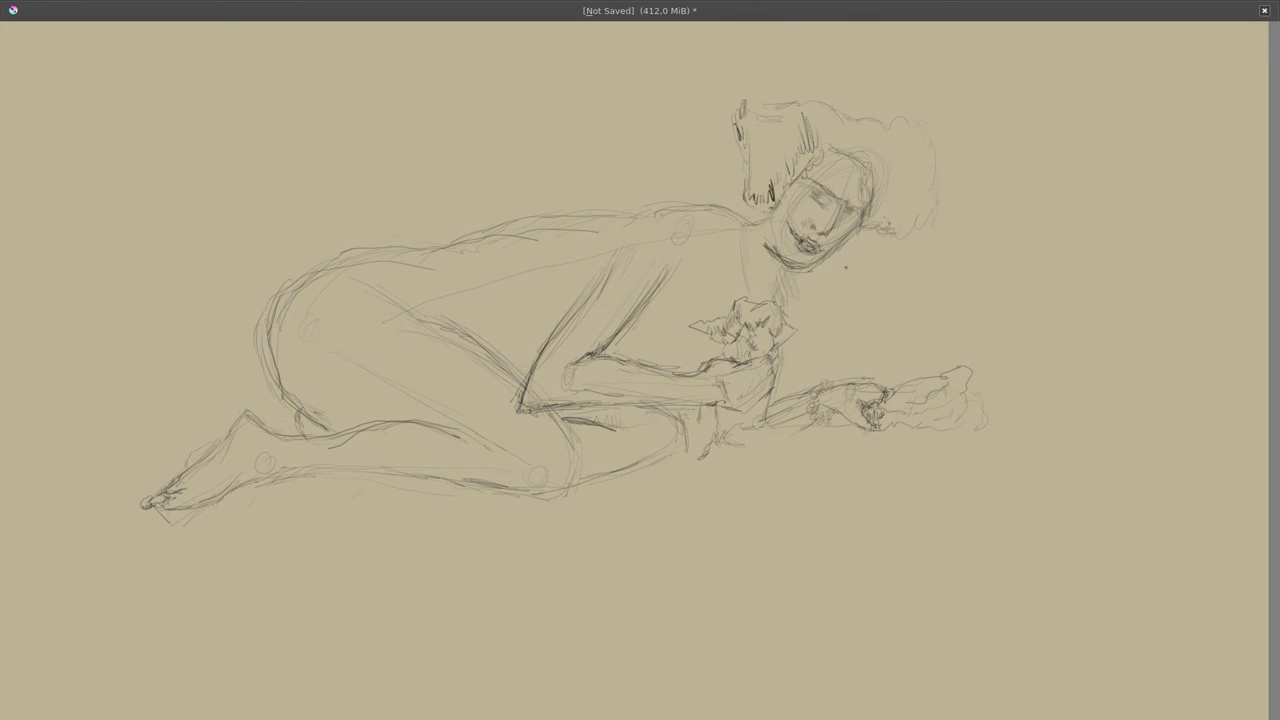
drag(843, 207, 831, 232)
mouse_move(866, 186)
mouse_down()
mouse_move(860, 226)
mouse_move(806, 266)
mouse_move(770, 240)
mouse_move(834, 248)
mouse_up()
Go over the hair-to-shoulder junction, the back and the rump with darker lines
mouse_move(748, 212)
mouse_down()
mouse_move(766, 222)
mouse_move(752, 206)
mouse_up()
drag(750, 210, 768, 218)
mouse_move(586, 216)
mouse_down()
mouse_move(676, 204)
mouse_move(346, 276)
mouse_move(300, 414)
mouse_up()
drag(296, 284, 280, 384)
mouse_move(400, 250)
mouse_down()
mouse_move(292, 280)
mouse_move(280, 366)
mouse_up()
Darken the lower thigh, heel, foot, toes, shin, knee curve and the inner thigh-arm diagonal
mouse_move(466, 440)
mouse_down()
mouse_move(432, 425)
mouse_move(268, 434)
mouse_move(140, 504)
mouse_up()
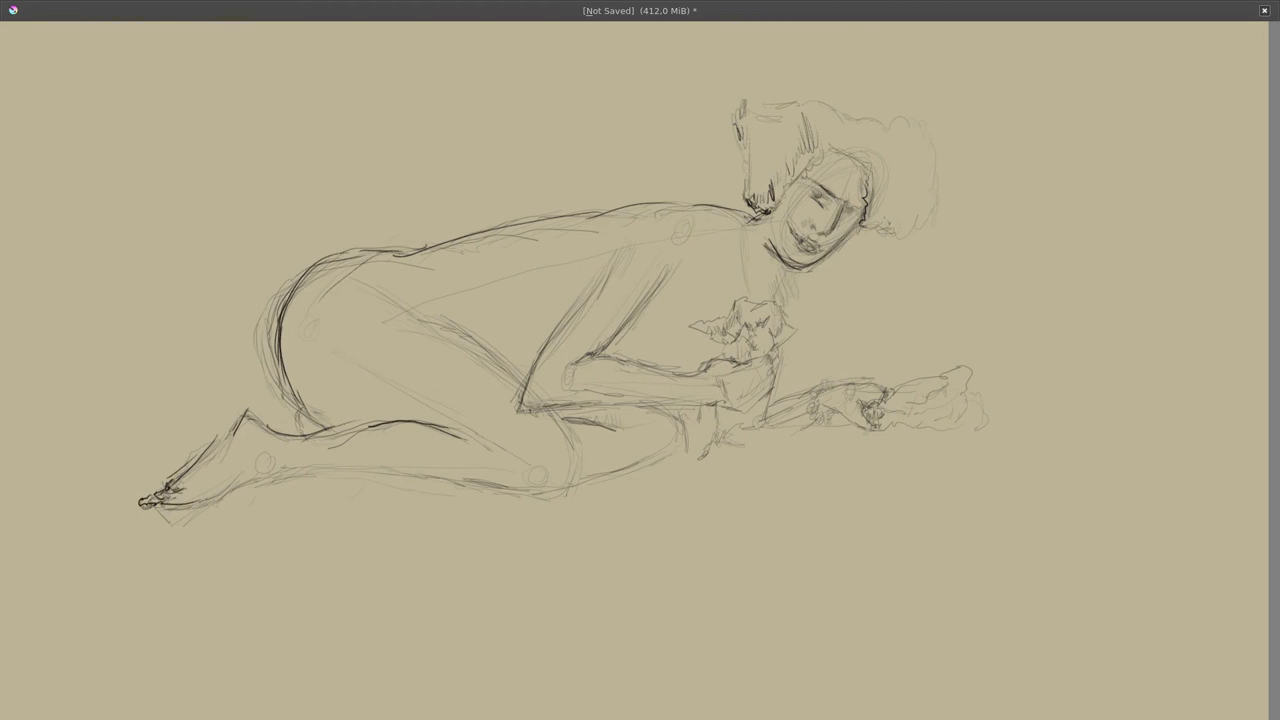
mouse_move(250, 480)
mouse_down()
mouse_move(518, 500)
mouse_move(578, 440)
mouse_up()
drag(546, 494, 506, 500)
drag(424, 314, 524, 370)
drag(612, 258, 526, 352)
drag(592, 280, 532, 364)
drag(566, 304, 512, 418)
drag(514, 416, 556, 410)
Darken the upper arm, shoulder and neck lines and the forearm along the body's side
drag(612, 232, 582, 290)
mouse_move(658, 270)
mouse_down()
mouse_move(606, 340)
mouse_move(664, 362)
mouse_move(640, 366)
mouse_move(676, 362)
mouse_up()
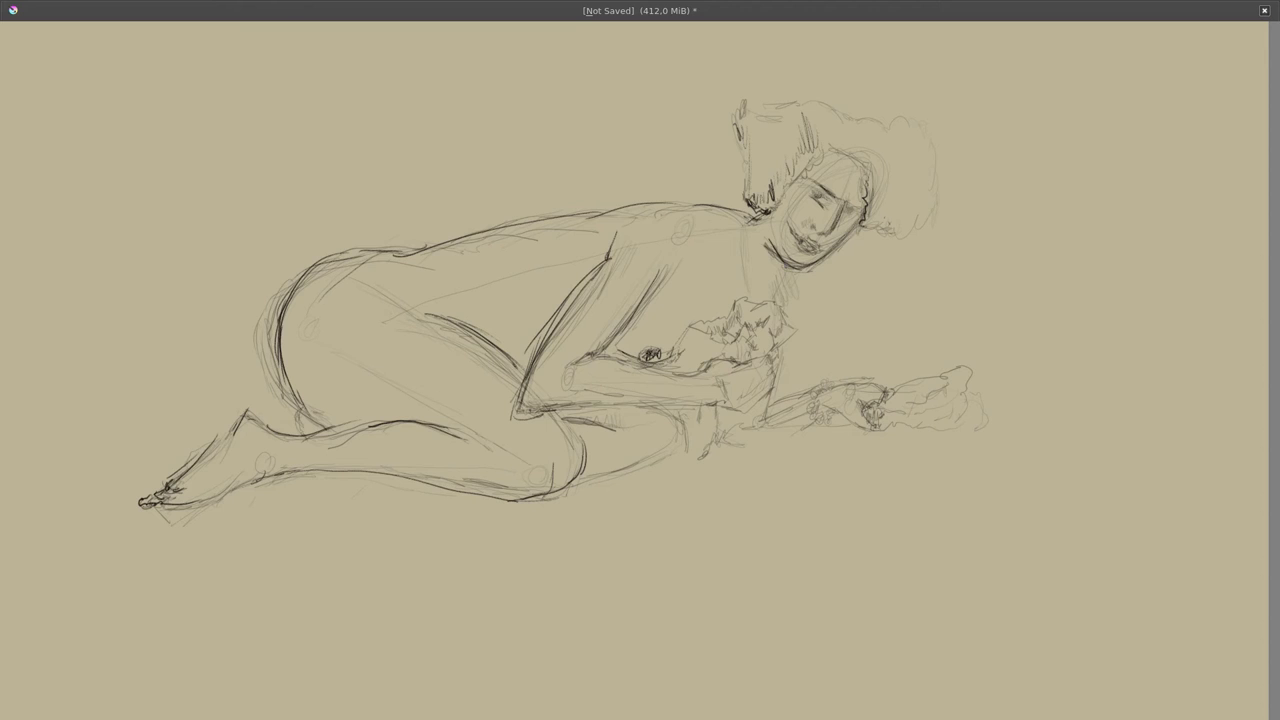
mouse_move(782, 268)
mouse_down()
mouse_move(764, 300)
mouse_move(718, 318)
mouse_move(756, 352)
mouse_up()
mouse_move(678, 372)
mouse_down()
mouse_move(780, 348)
mouse_move(758, 402)
mouse_move(724, 414)
mouse_move(544, 410)
mouse_move(814, 392)
mouse_move(812, 416)
mouse_move(834, 424)
mouse_up()
Go over the outstretched hand and the underside of the forearm in dark lines
mouse_move(830, 386)
mouse_down()
mouse_move(874, 382)
mouse_move(878, 430)
mouse_move(848, 416)
mouse_up()
drag(796, 424, 840, 404)
drag(728, 418, 802, 434)
drag(732, 426, 754, 436)
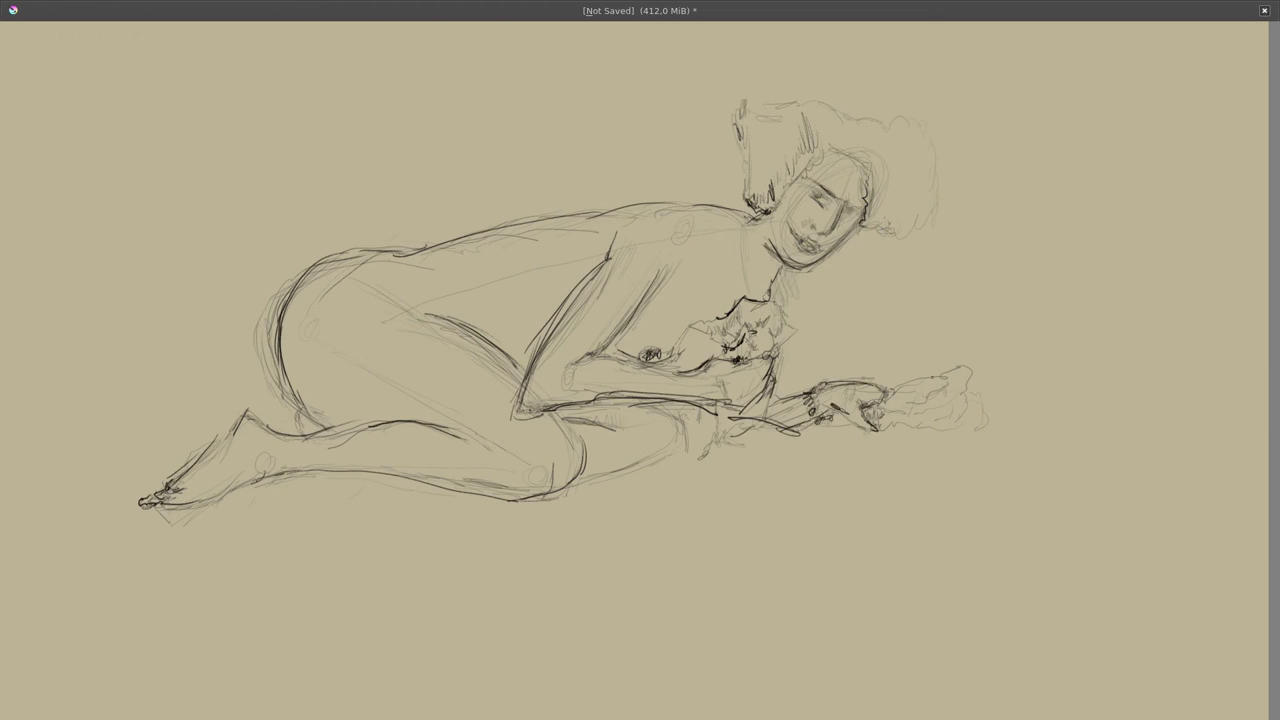
Darken the hair edge, jaw and torso, then the calf and knee lines
drag(934, 204, 906, 234)
drag(904, 240, 852, 230)
mouse_move(788, 236)
mouse_down()
mouse_move(772, 262)
mouse_move(806, 264)
mouse_up()
drag(576, 288, 558, 322)
mouse_move(682, 420)
mouse_down()
mouse_move(686, 446)
mouse_move(612, 482)
mouse_up()
drag(556, 414, 598, 424)
drag(556, 412, 578, 444)
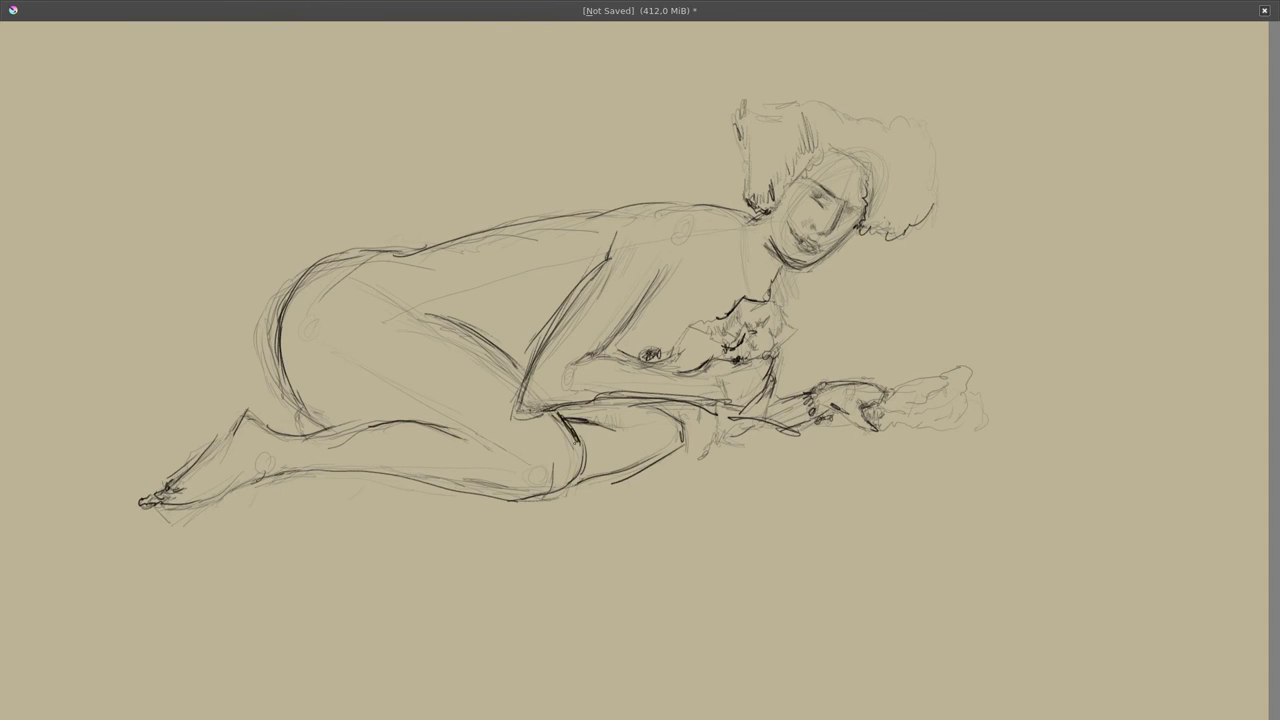
Hatch the neck, wash grey into the hair, and paint cast shadows under the arm, leg and foot
key(Tab)
key(Tab)
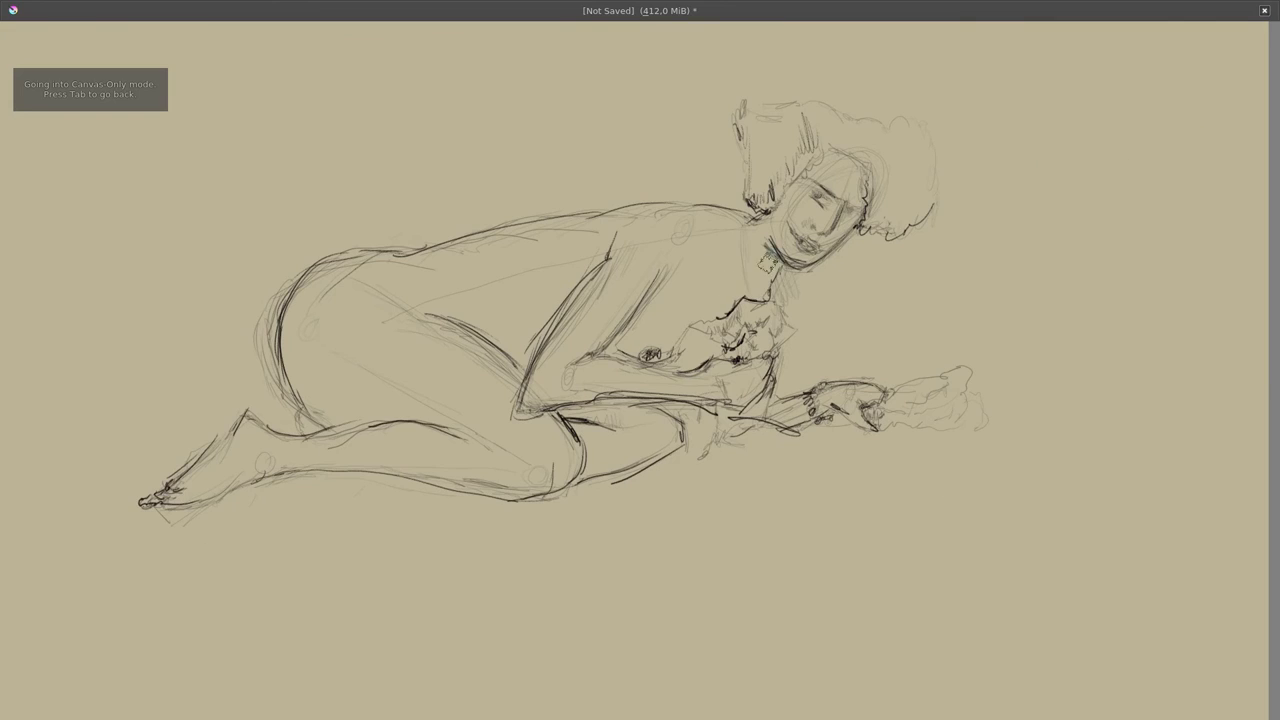
drag(774, 258, 760, 300)
mouse_move(806, 126)
mouse_down()
mouse_move(800, 164)
mouse_move(752, 196)
mouse_move(848, 136)
mouse_move(895, 227)
mouse_move(872, 136)
mouse_move(760, 130)
mouse_move(920, 160)
mouse_up()
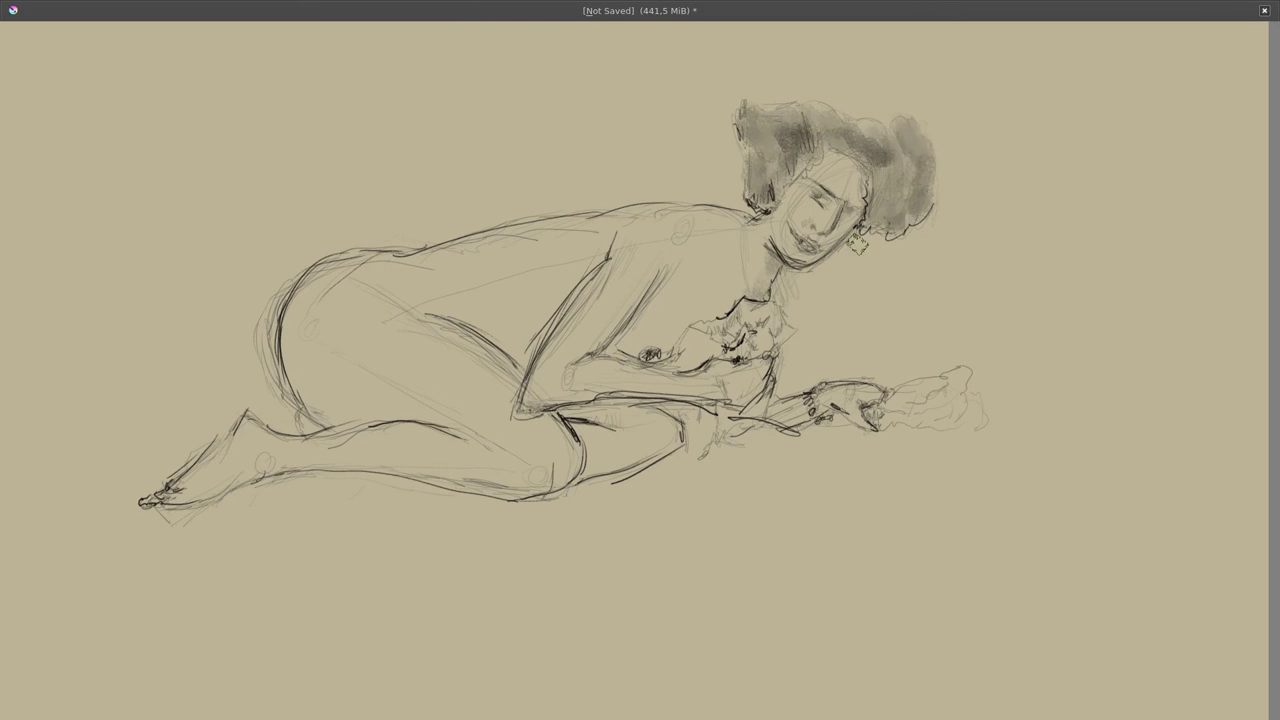
mouse_move(872, 424)
mouse_down()
mouse_move(760, 440)
mouse_move(580, 495)
mouse_up()
drag(680, 470, 240, 500)
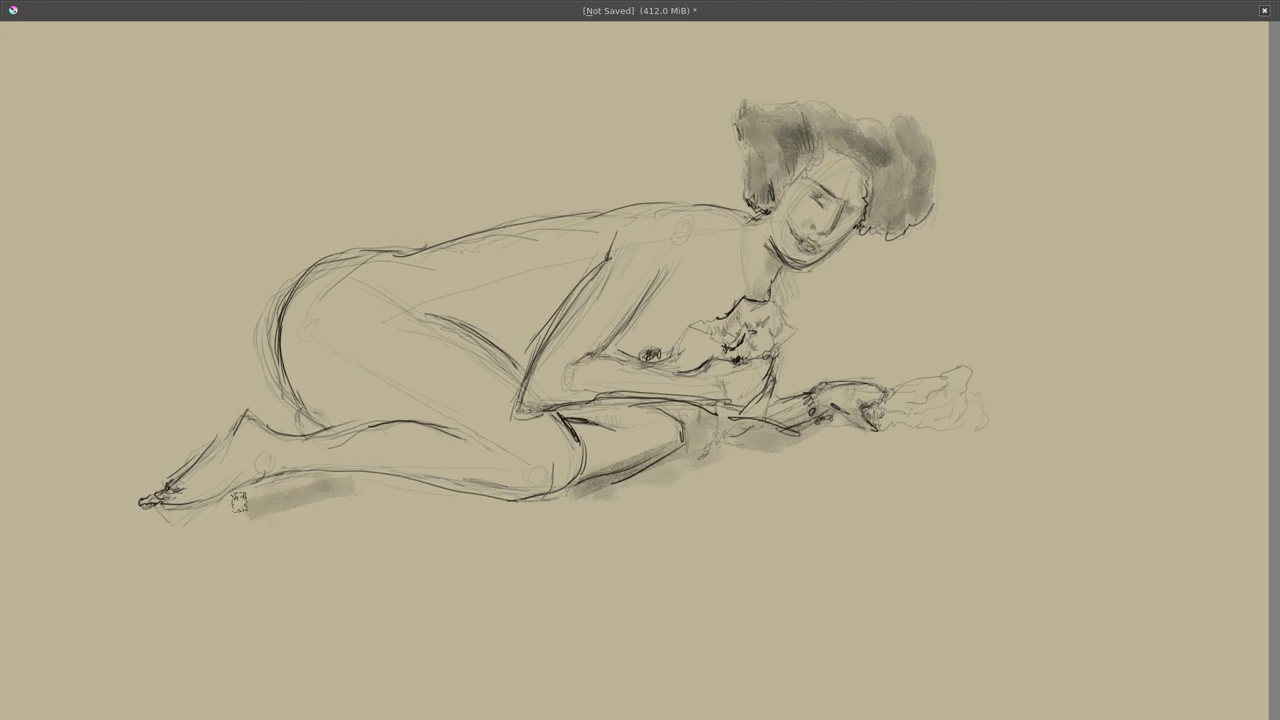
mouse_move(360, 485)
mouse_down()
mouse_move(248, 500)
mouse_move(150, 480)
mouse_move(205, 520)
mouse_move(450, 497)
mouse_up()
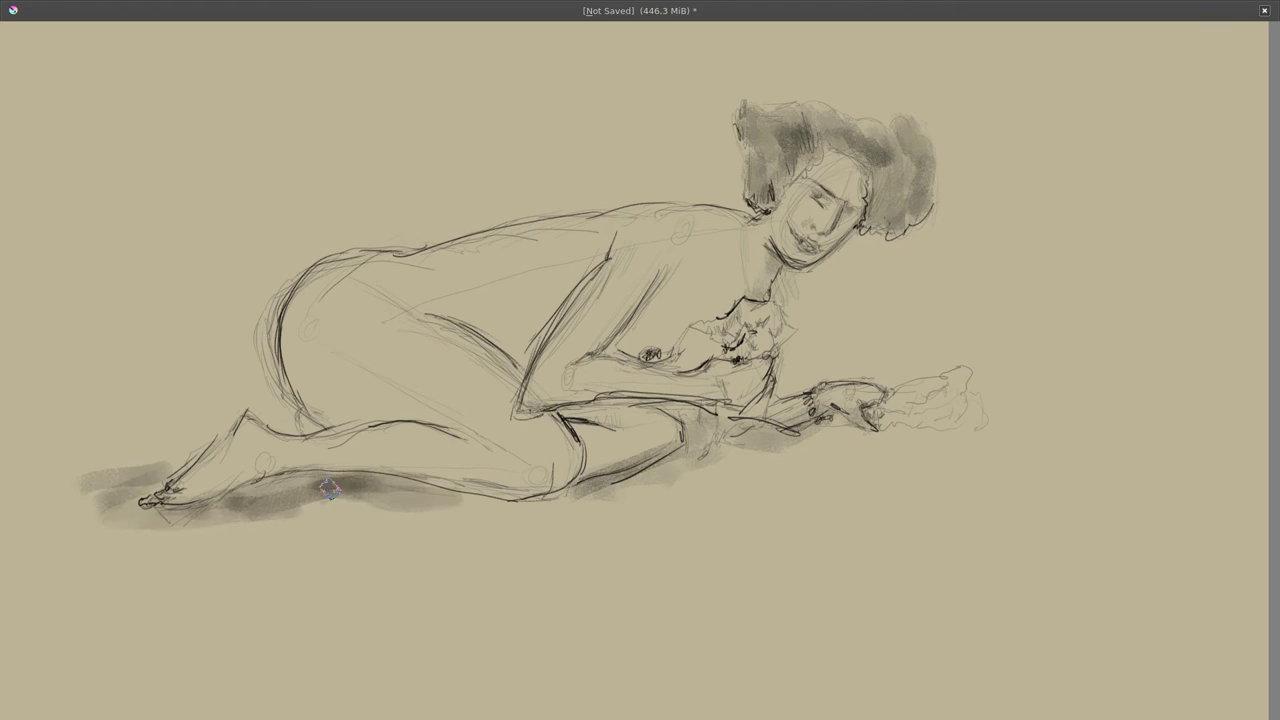
mouse_move(565, 78)
mouse_down()
mouse_move(494, 188)
mouse_move(285, 235)
mouse_move(315, 238)
mouse_up()
Shade the hip, chest, under the forearm and beyond the hand, deepening the floor and thigh shadow
mouse_move(480, 290)
mouse_down()
mouse_move(520, 345)
mouse_move(560, 335)
mouse_up()
mouse_move(662, 276)
mouse_down()
mouse_move(612, 350)
mouse_move(705, 355)
mouse_move(765, 245)
mouse_move(690, 360)
mouse_up()
mouse_move(896, 428)
mouse_down()
mouse_move(846, 417)
mouse_move(790, 440)
mouse_move(960, 422)
mouse_up()
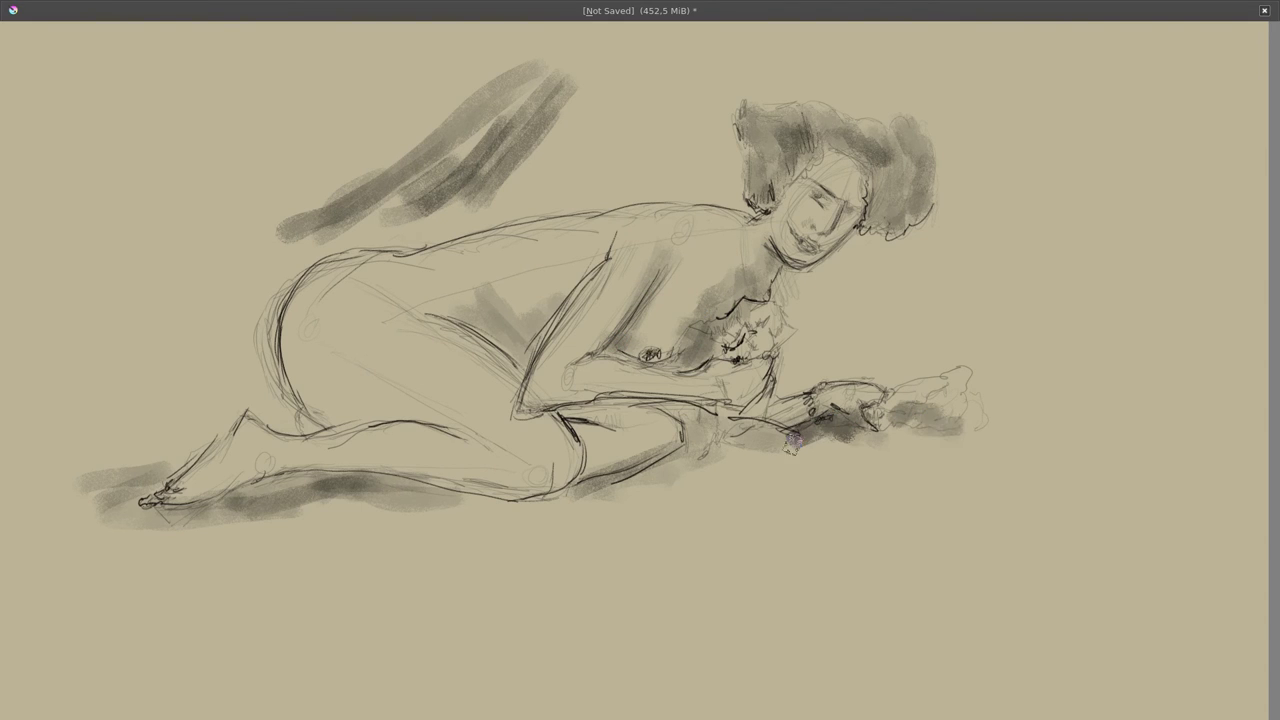
mouse_move(795, 430)
mouse_down()
mouse_move(681, 481)
mouse_move(790, 440)
mouse_up()
mouse_move(790, 440)
mouse_down()
mouse_move(625, 500)
mouse_move(765, 452)
mouse_up()
mouse_move(470, 295)
mouse_down()
mouse_move(520, 355)
mouse_move(535, 335)
mouse_up()
Wash grey over the upper back, under the buttock and thigh, around the foot and ankle, and along the torso
drag(446, 254, 520, 330)
drag(285, 365, 435, 418)
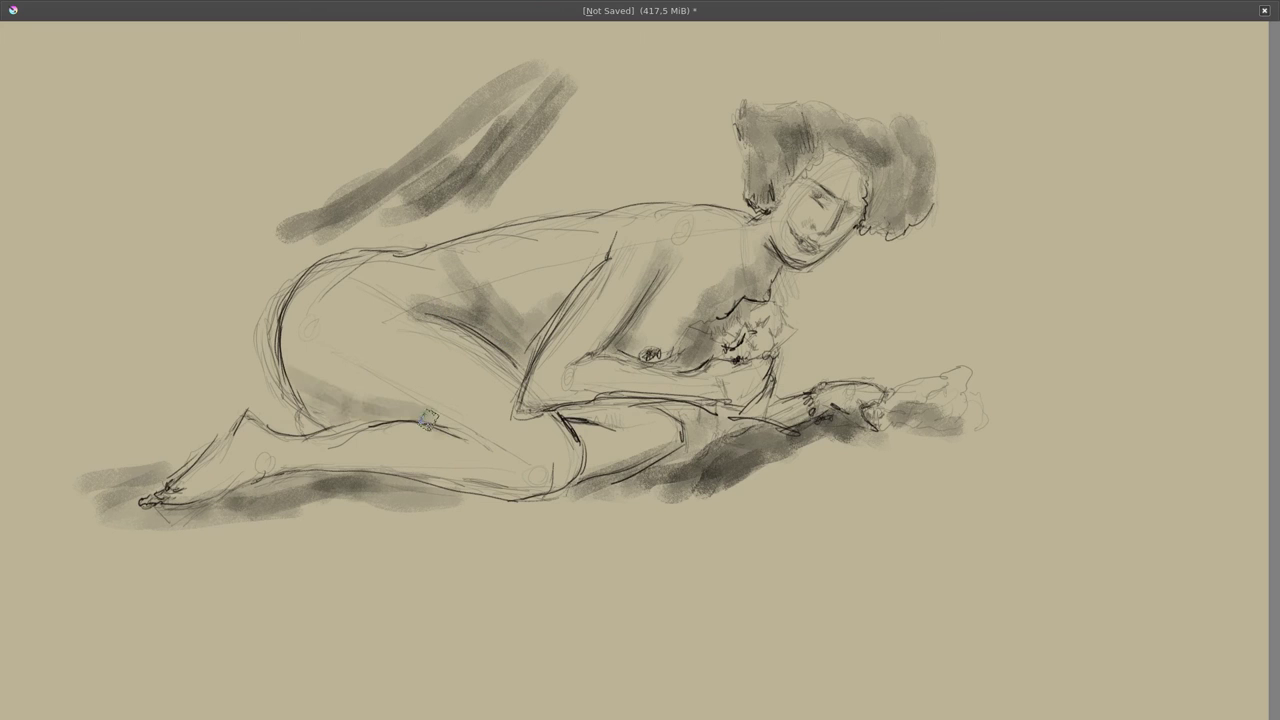
drag(292, 325, 322, 438)
mouse_move(195, 500)
mouse_down()
mouse_move(235, 462)
mouse_move(205, 487)
mouse_move(258, 464)
mouse_up()
mouse_move(660, 268)
mouse_down()
mouse_move(590, 366)
mouse_move(526, 404)
mouse_up()
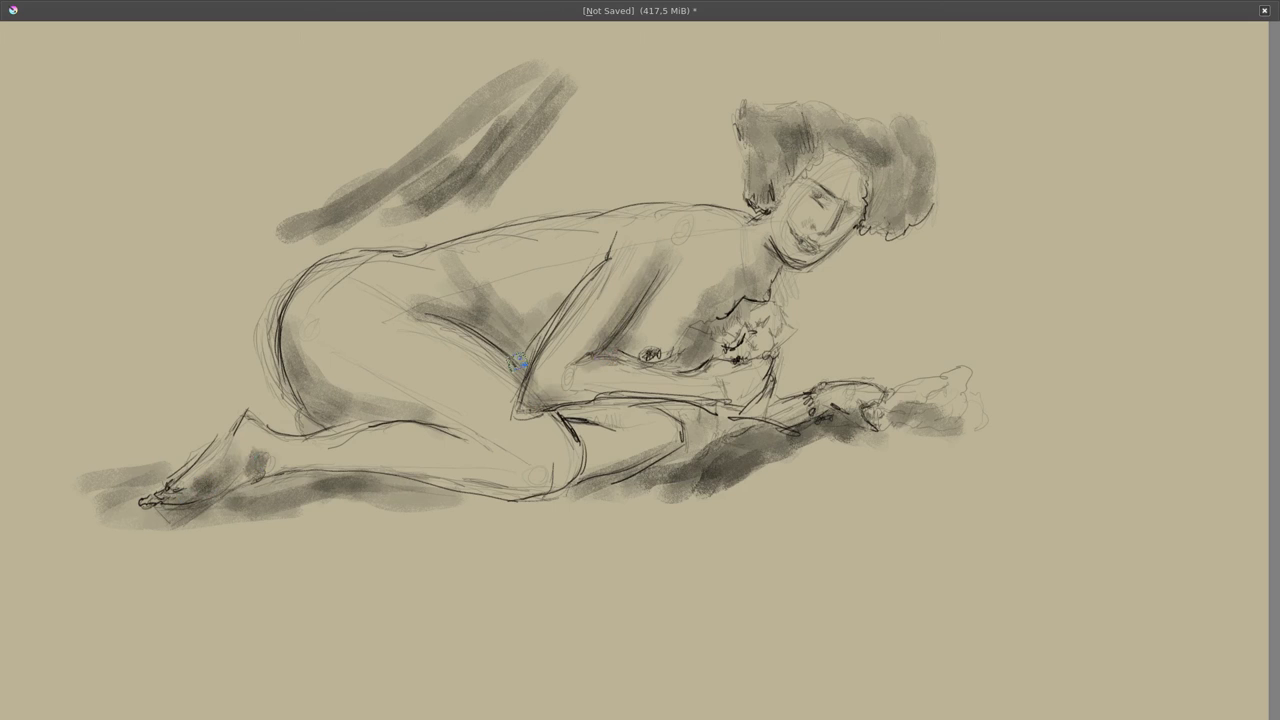
drag(518, 345, 575, 404)
mouse_move(570, 398)
mouse_down()
mouse_move(718, 405)
mouse_move(755, 368)
mouse_move(570, 392)
mouse_up()
Add grey wash to the face, back, hip, hair, under the arm, lower leg, chest and upper arm
mouse_move(858, 200)
mouse_down()
mouse_move(810, 272)
mouse_move(871, 206)
mouse_move(786, 276)
mouse_up()
mouse_move(410, 245)
mouse_down()
mouse_move(530, 200)
mouse_move(323, 237)
mouse_move(270, 340)
mouse_move(310, 250)
mouse_move(275, 410)
mouse_up()
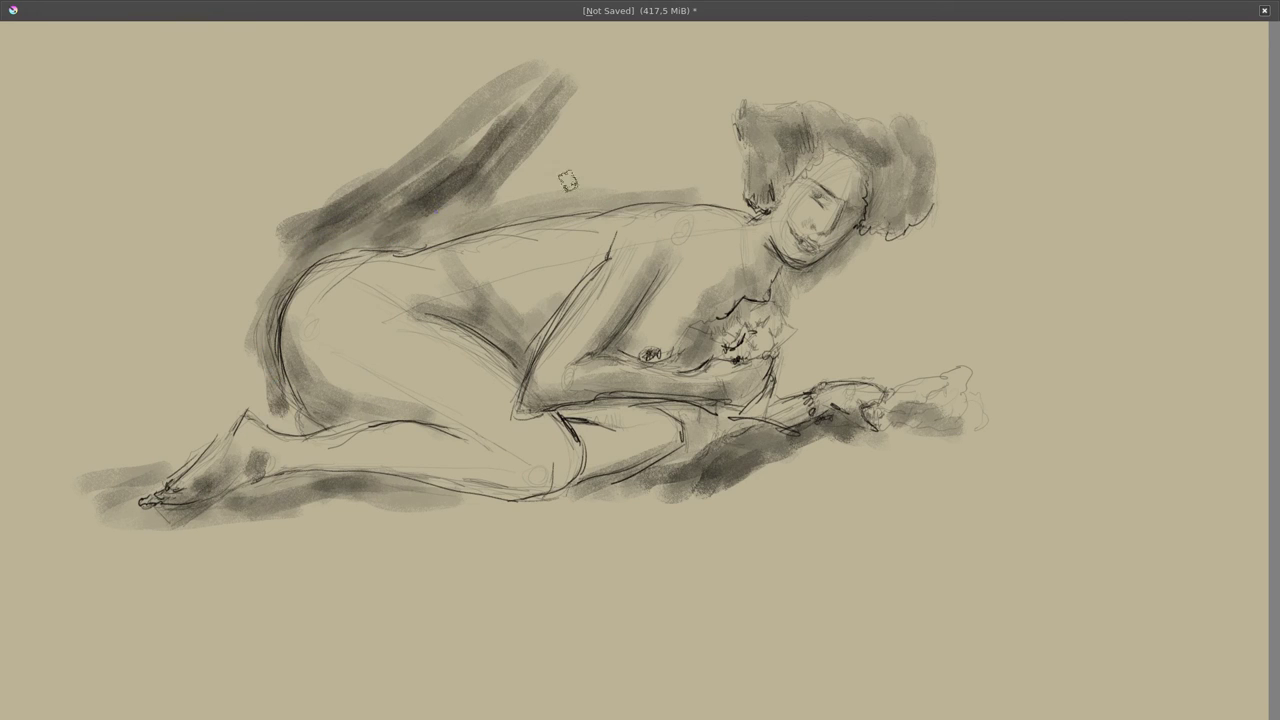
mouse_move(480, 225)
mouse_down()
mouse_move(800, 150)
mouse_move(872, 220)
mouse_move(905, 222)
mouse_up()
drag(785, 420, 720, 450)
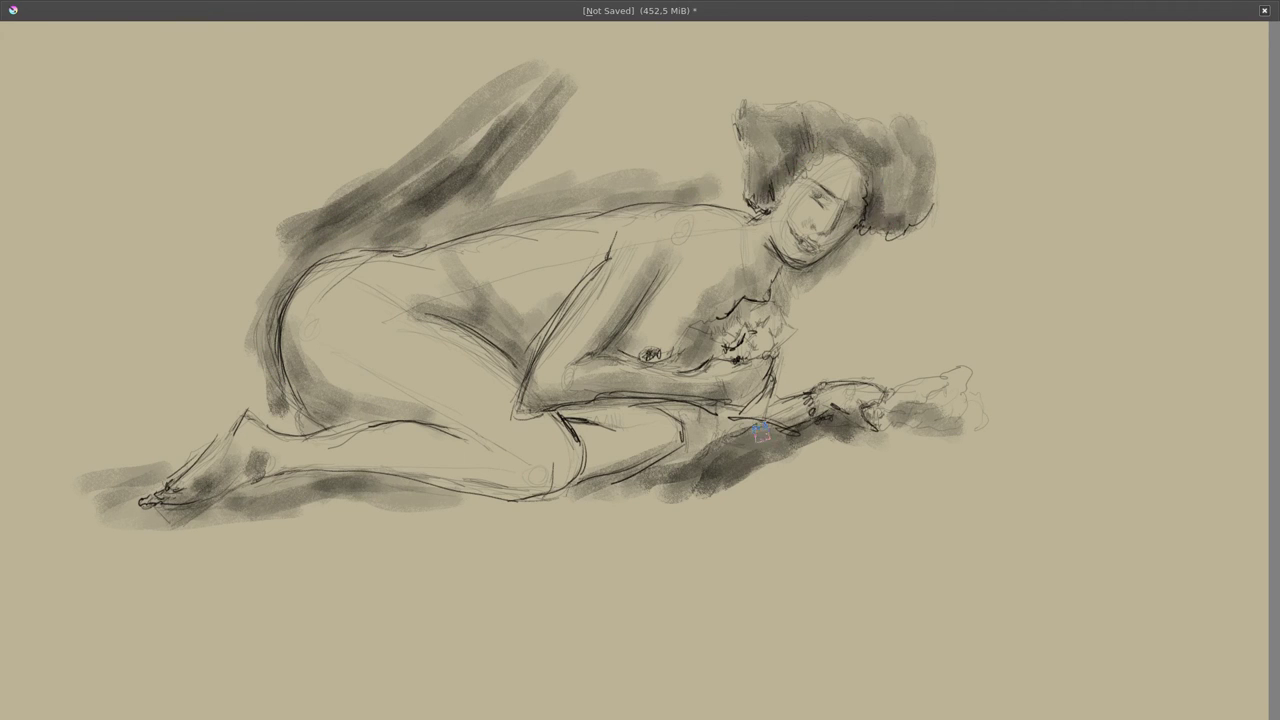
drag(595, 415, 655, 430)
drag(470, 445, 320, 470)
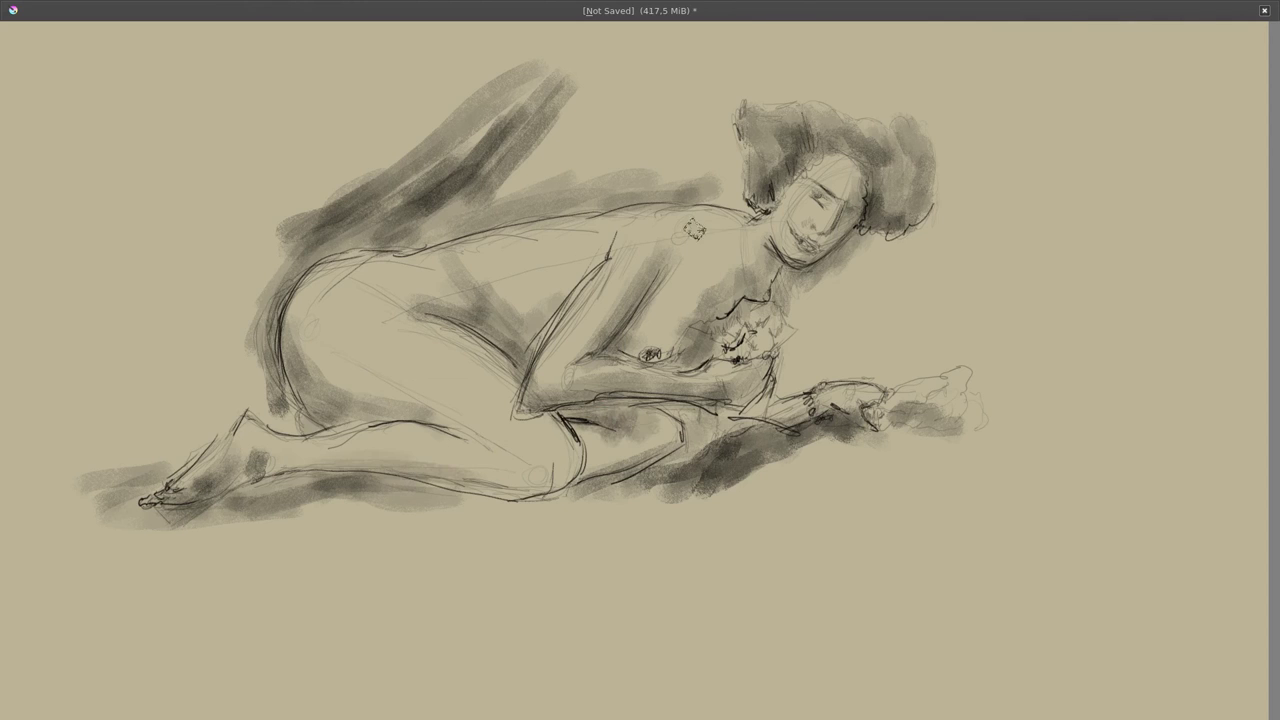
mouse_move(695, 230)
mouse_down()
mouse_move(655, 320)
mouse_move(690, 310)
mouse_up()
mouse_move(725, 270)
mouse_down()
mouse_move(612, 362)
mouse_move(670, 375)
mouse_move(609, 347)
mouse_up()
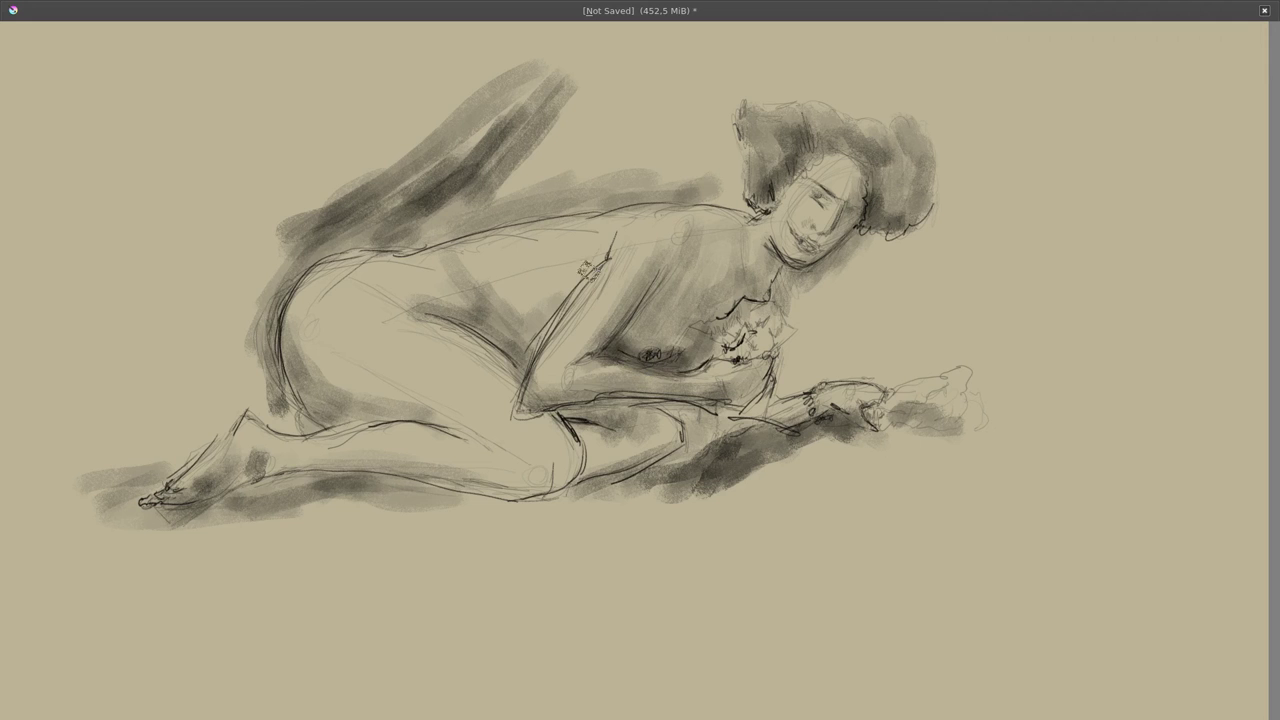
drag(598, 245, 524, 365)
Zoom into the face and darken the eye with a stronger eyelid line, lower lashes and a dark pupil
key(Tab)
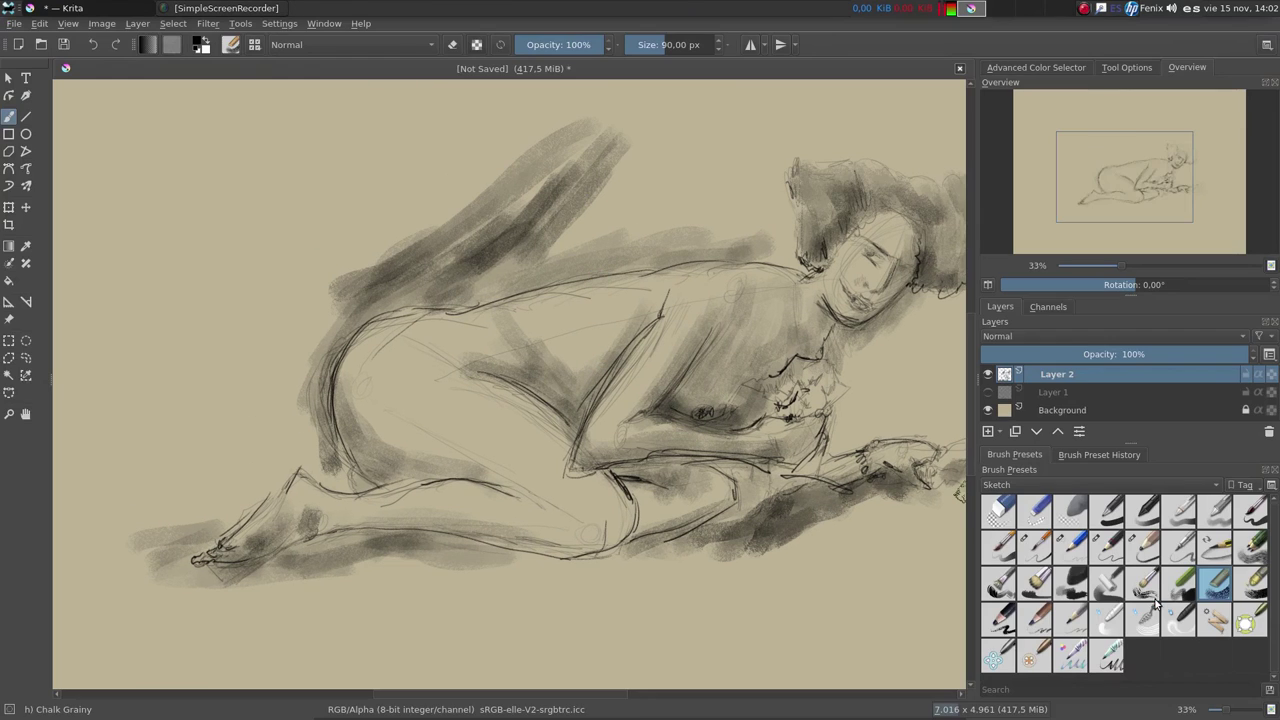
key(Tab)
scroll(820, 200, up, 2)
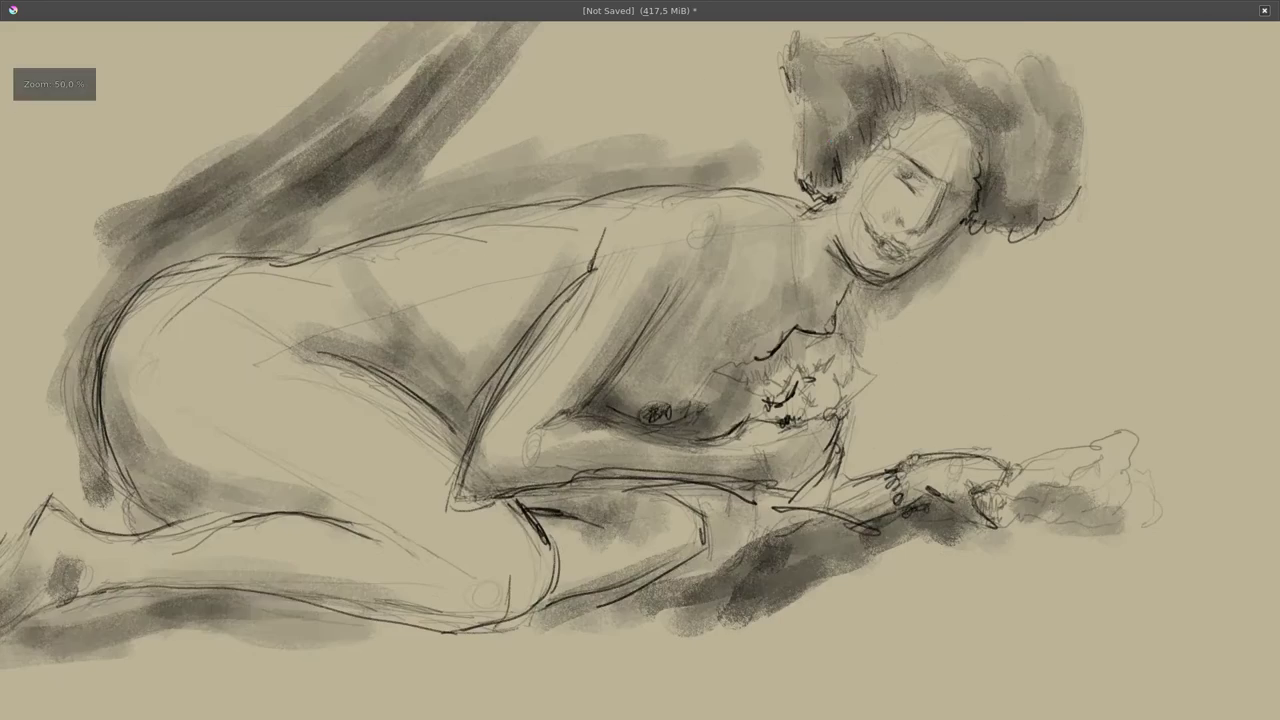
scroll(820, 200, up, 3)
scroll(820, 200, up, 2)
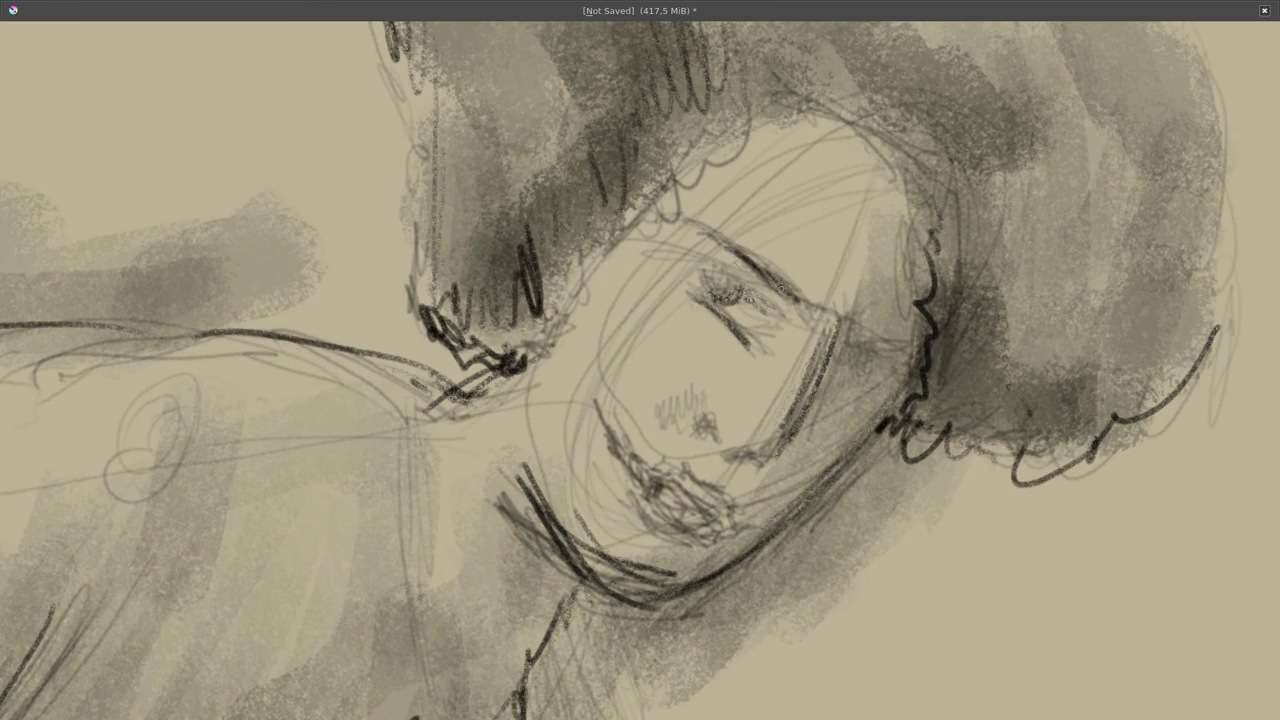
mouse_move(700, 230)
mouse_down()
mouse_move(775, 288)
mouse_move(745, 322)
mouse_up()
drag(715, 275, 735, 297)
mouse_move(700, 258)
mouse_down()
mouse_move(770, 305)
mouse_move(700, 283)
mouse_up()
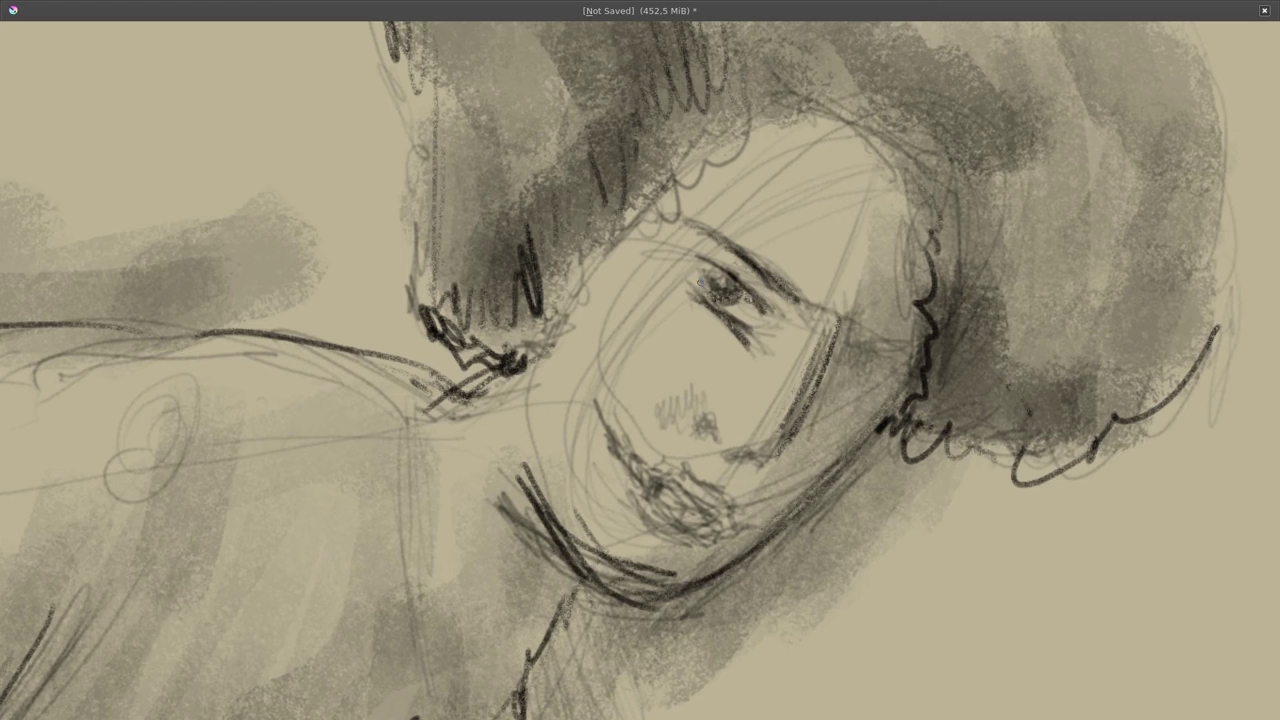
Hatch a dark shadow beside the cheek and jaw, undoing the last stray stroke
mouse_move(834, 332)
mouse_down()
mouse_move(782, 435)
mouse_move(790, 427)
mouse_up()
mouse_move(826, 334)
mouse_down()
mouse_move(784, 428)
mouse_move(759, 443)
mouse_up()
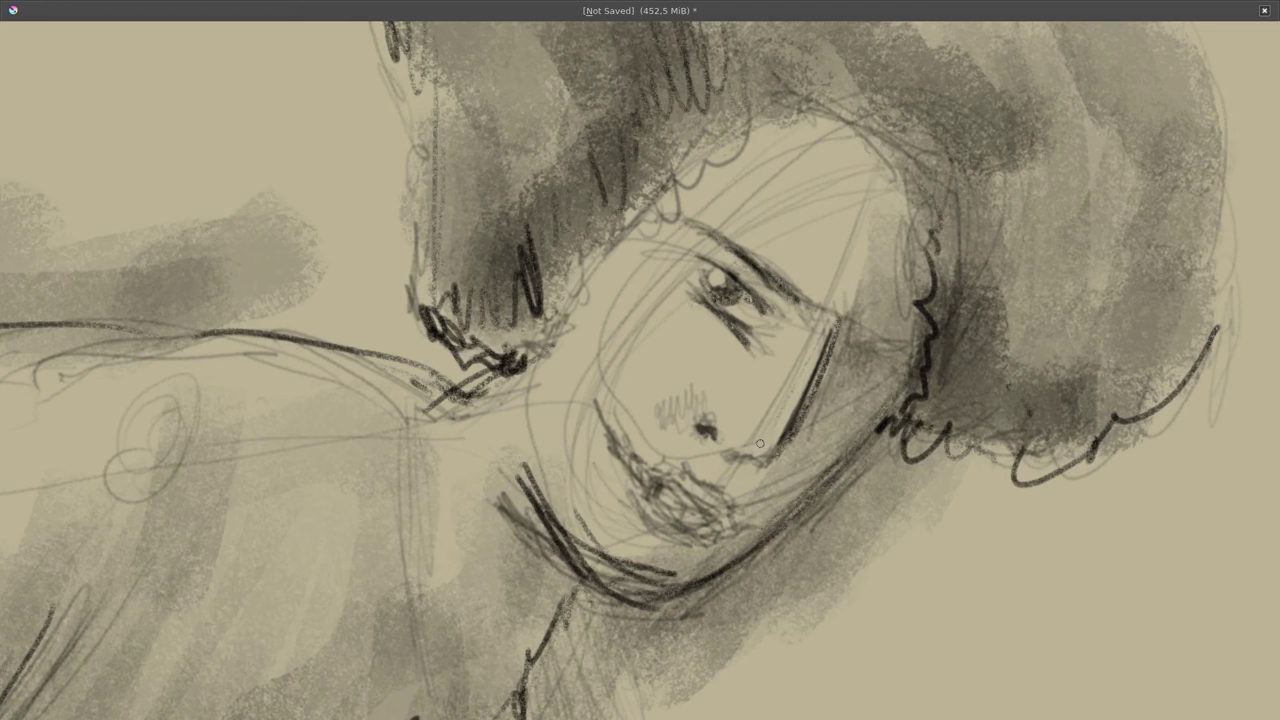
mouse_move(841, 336)
mouse_down()
mouse_move(862, 385)
mouse_move(786, 432)
mouse_up()
key(ctrl+z)
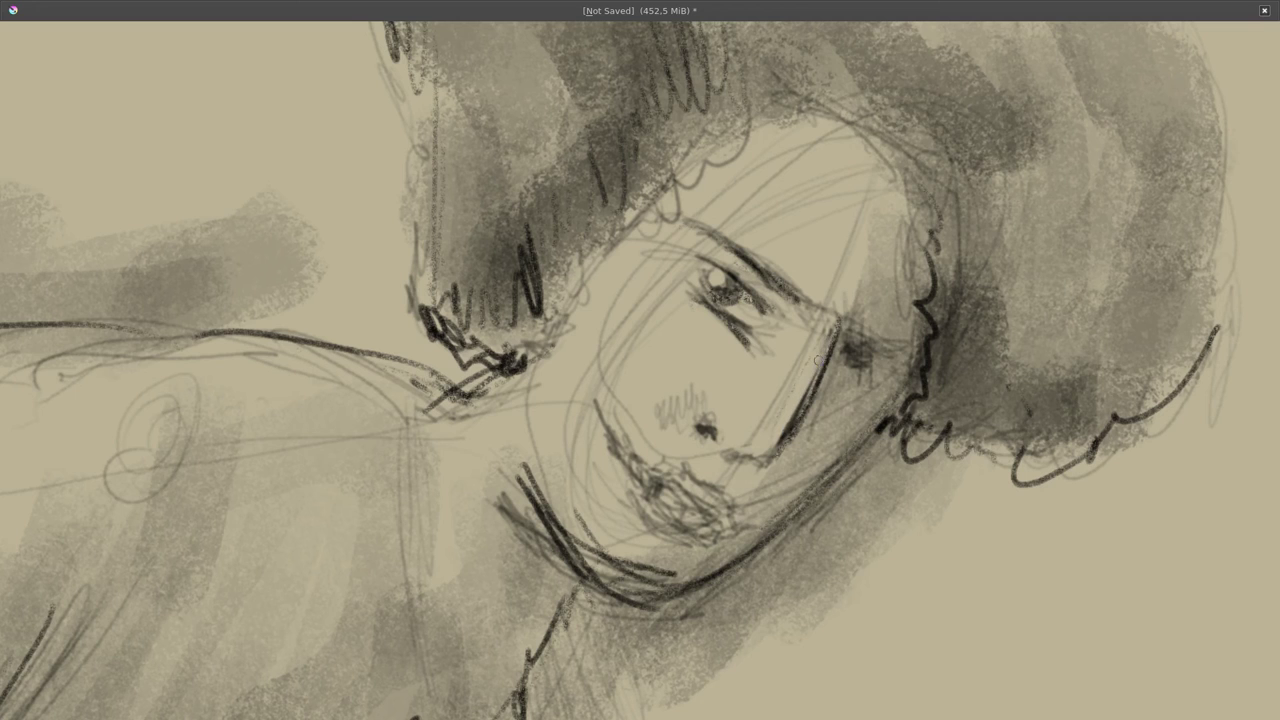
Draw the lips with dark hatching and define the left contour of the chin
mouse_move(628, 436)
mouse_down()
mouse_move(690, 478)
mouse_move(716, 528)
mouse_move(640, 456)
mouse_move(706, 524)
mouse_up()
mouse_move(668, 484)
mouse_down()
mouse_move(720, 496)
mouse_move(666, 538)
mouse_move(640, 486)
mouse_up()
drag(666, 518, 688, 532)
mouse_move(616, 430)
mouse_down()
mouse_move(644, 486)
mouse_move(630, 444)
mouse_up()
mouse_move(713, 526)
mouse_down()
mouse_move(662, 476)
mouse_move(668, 491)
mouse_up()
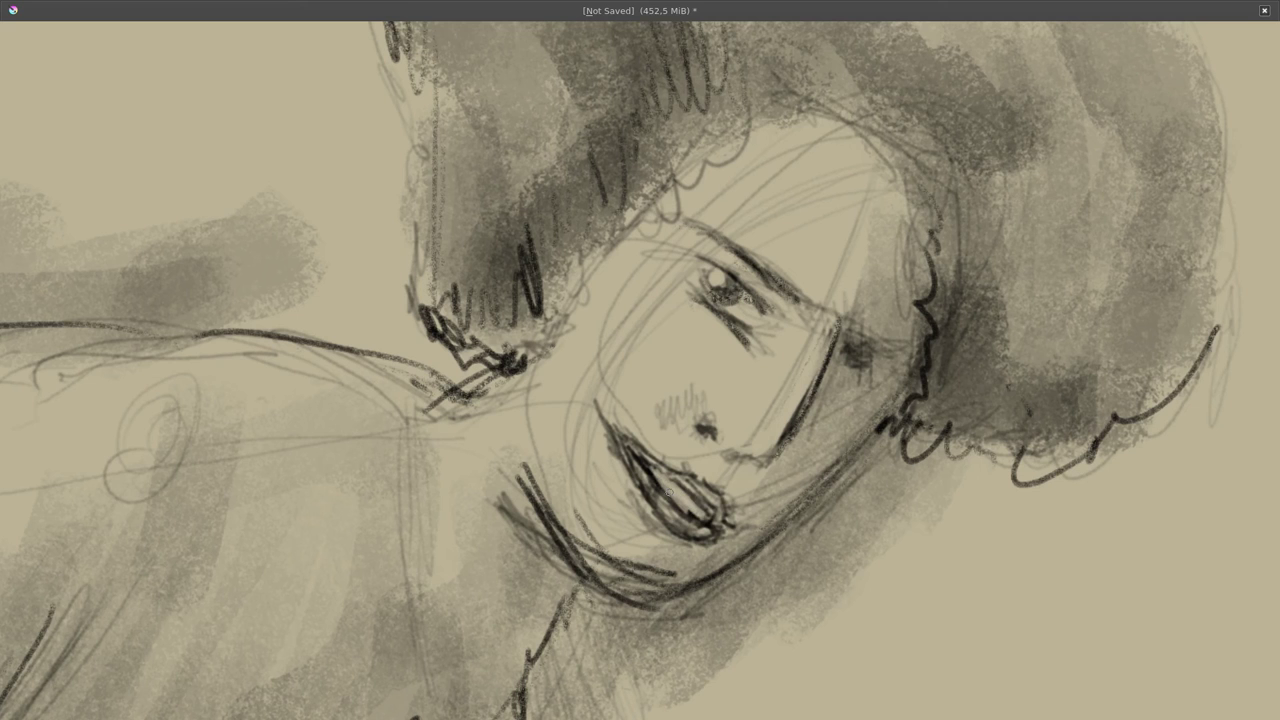
Bring the leg into view and reinforce the lower leg and knee contour with dark pencil lines
key(f)
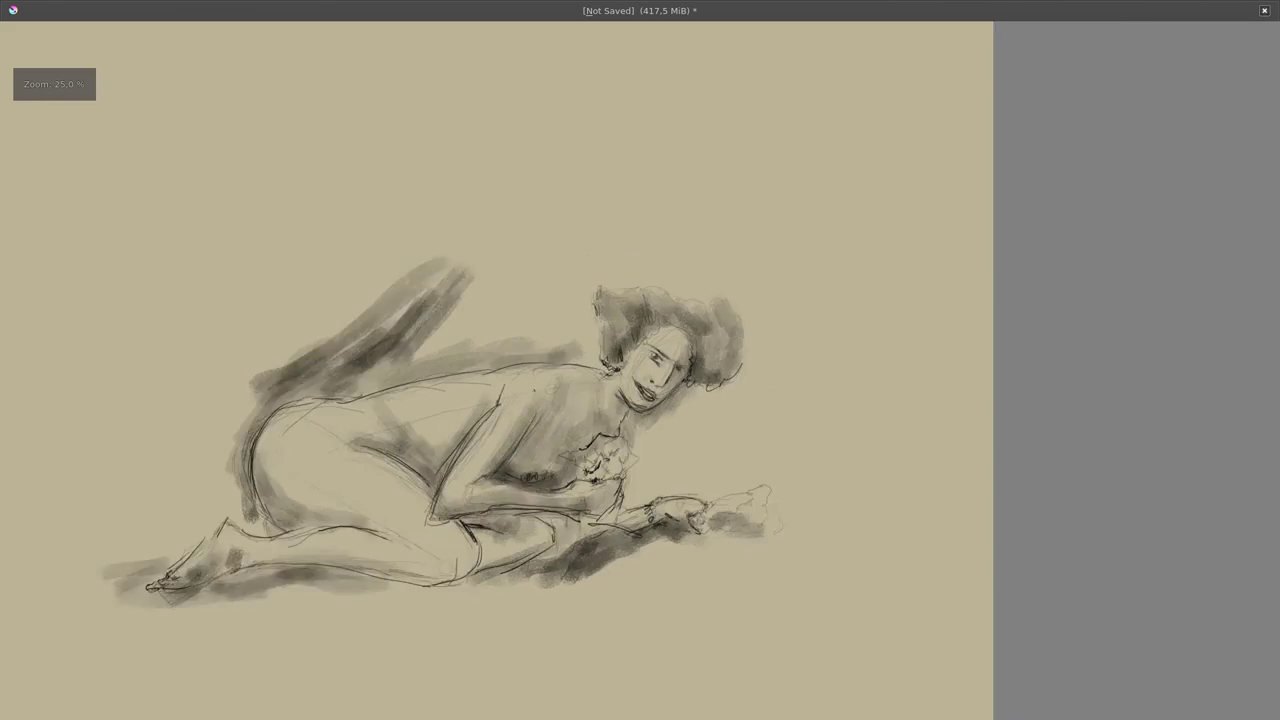
key(plus)
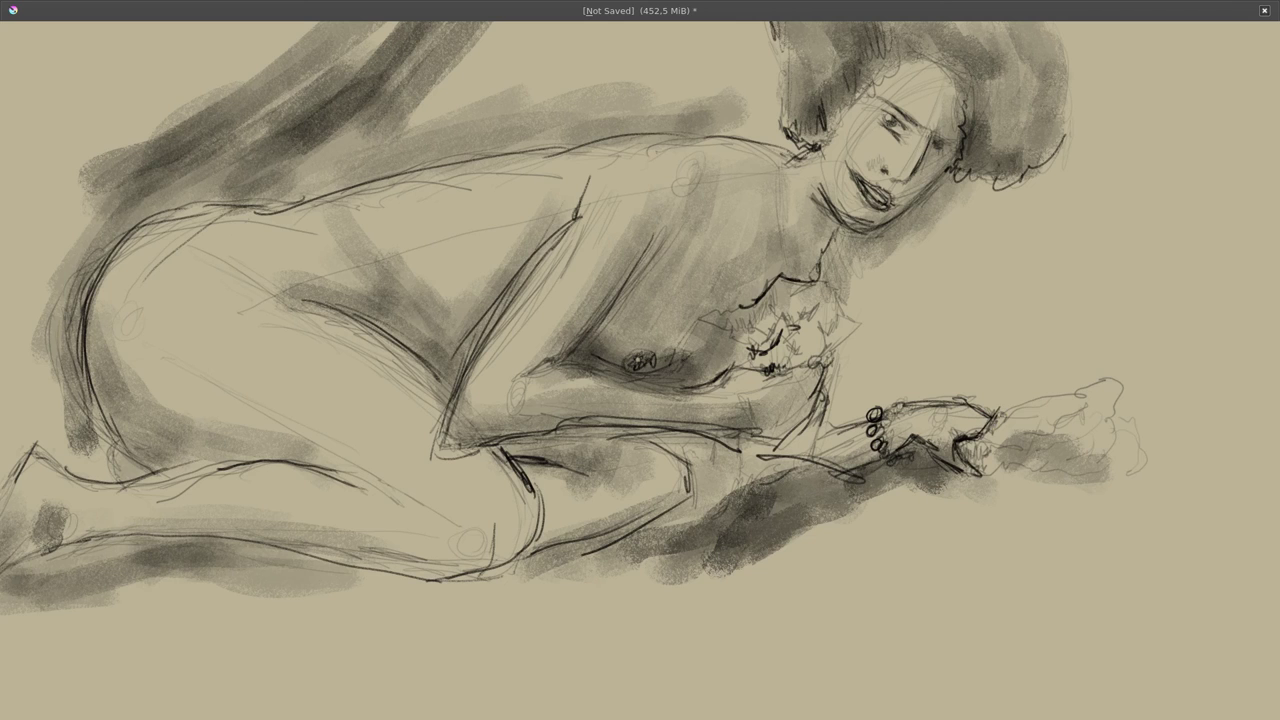
drag(1000, 470, 1215, 395)
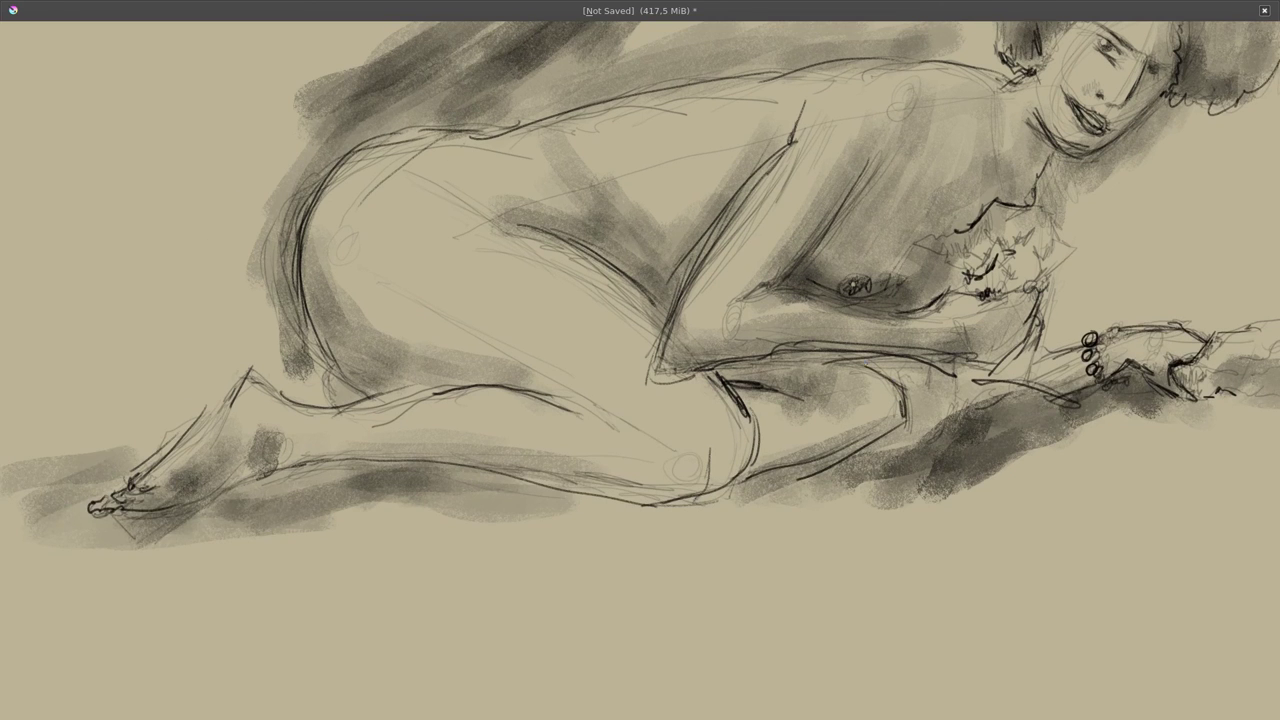
drag(902, 390, 770, 466)
drag(858, 440, 732, 486)
drag(752, 410, 668, 514)
drag(722, 482, 626, 497)
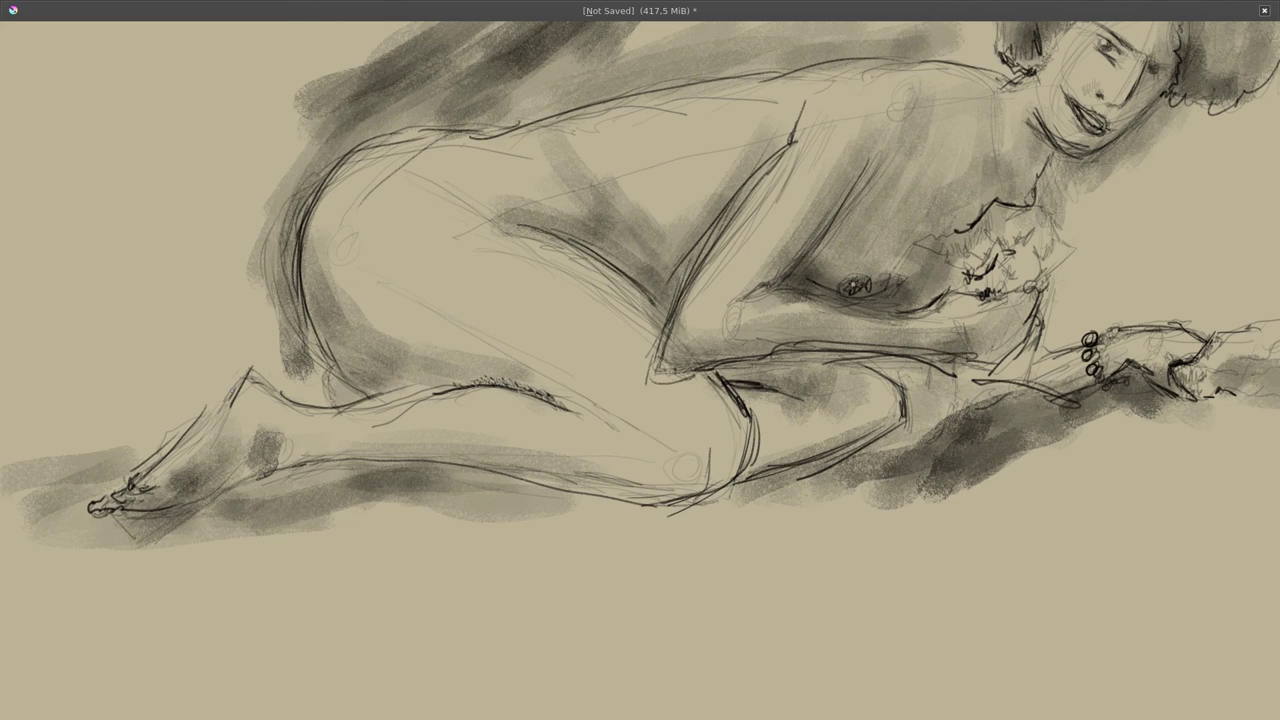
Sharpen the ankle and foot outline, lightly stroke the back of the thigh, then zoom out to 33%
drag(210, 412, 144, 486)
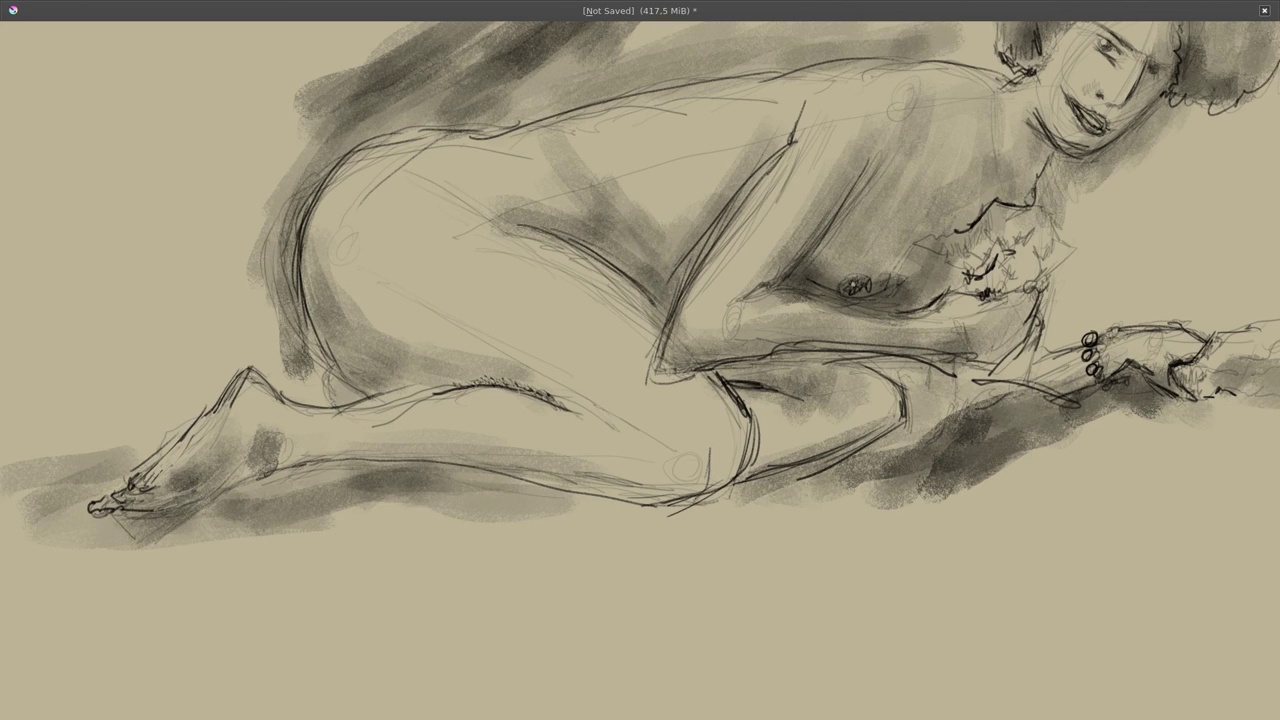
drag(328, 346, 300, 248)
drag(527, 463, 413, 459)
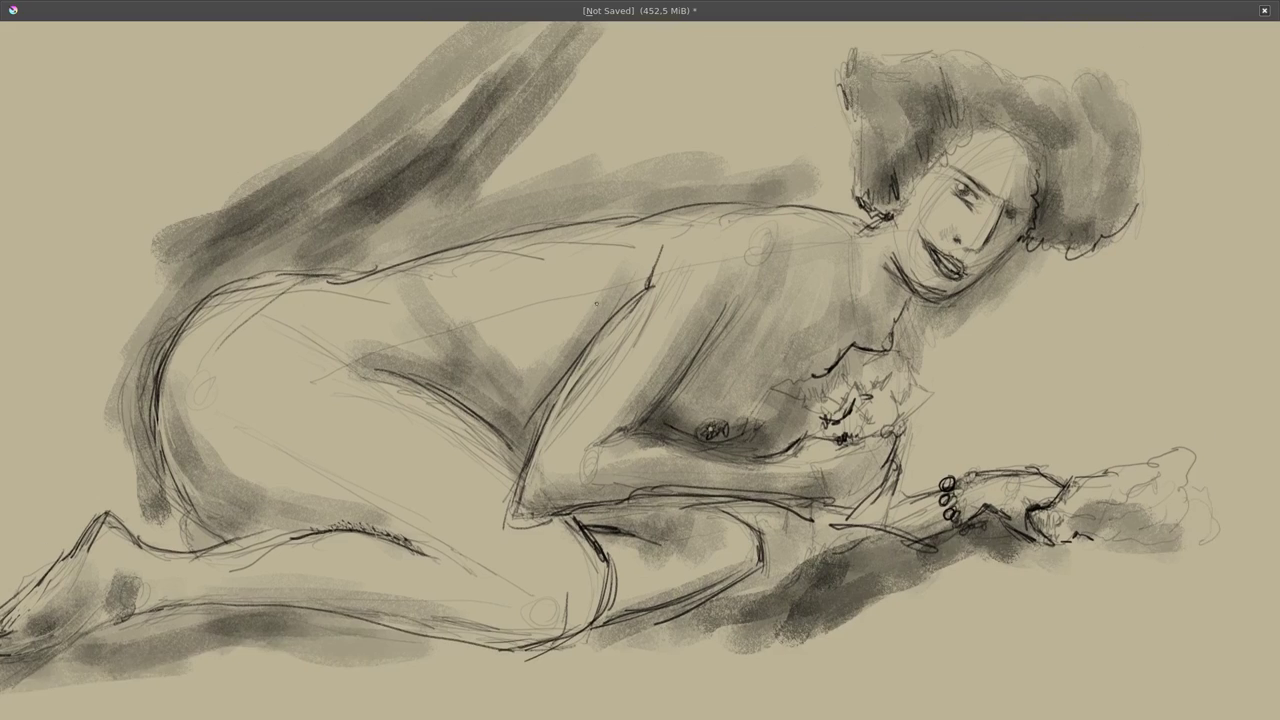
drag(628, 205, 601, 352)
mouse_move(551, 306)
mouse_down()
mouse_move(560, 377)
mouse_move(571, 203)
mouse_up()
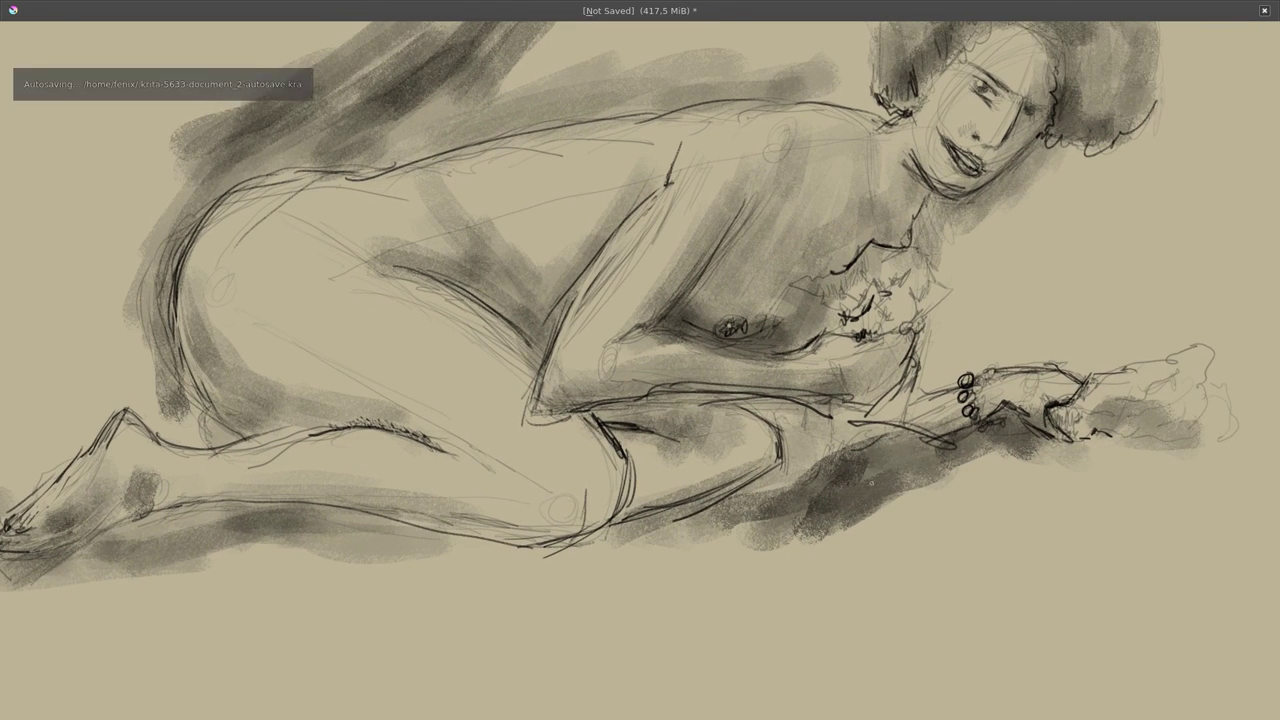
key(minus)
Lay and blend a broad grey stroke along the back and lighten the left hip edge
key(Tab)
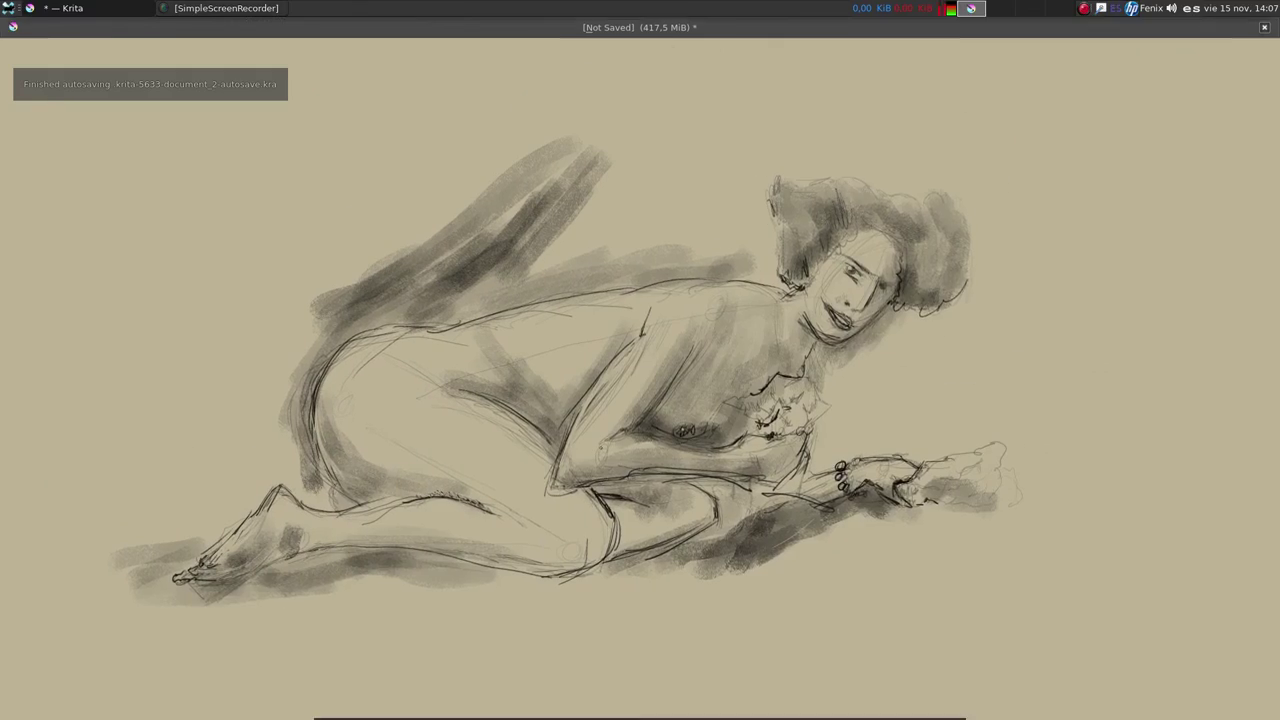
key(Tab)
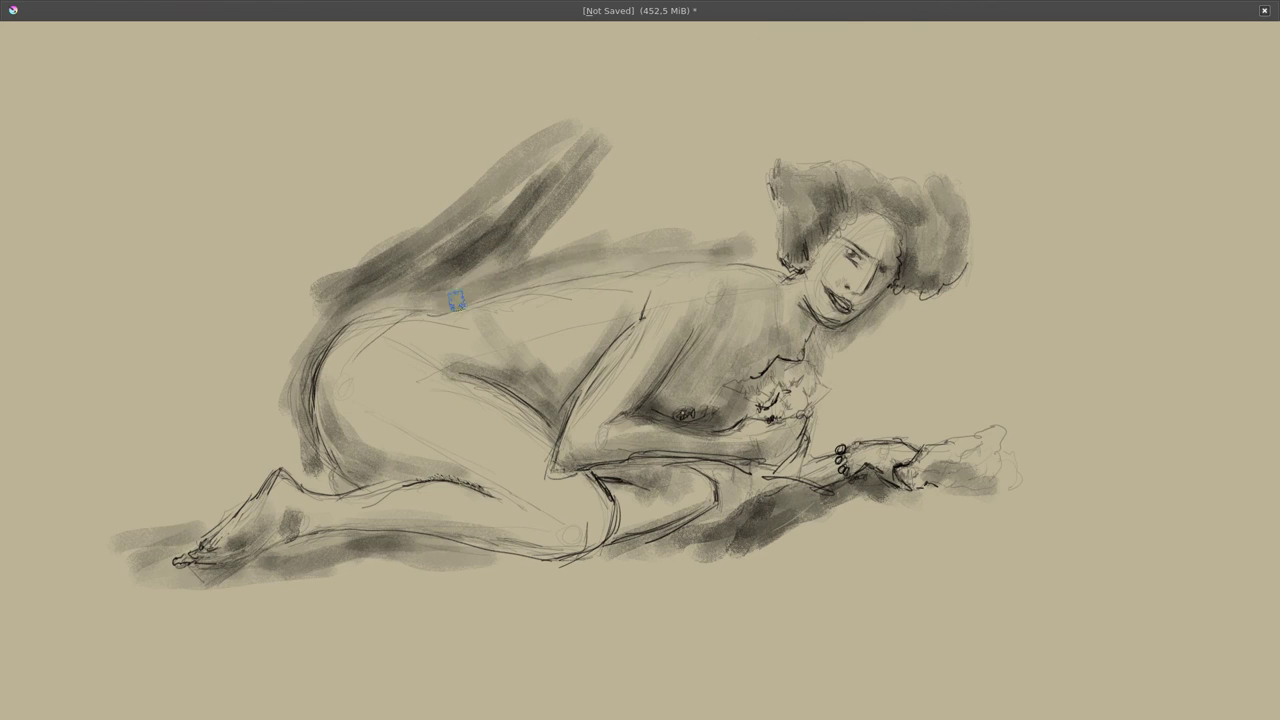
drag(456, 300, 746, 262)
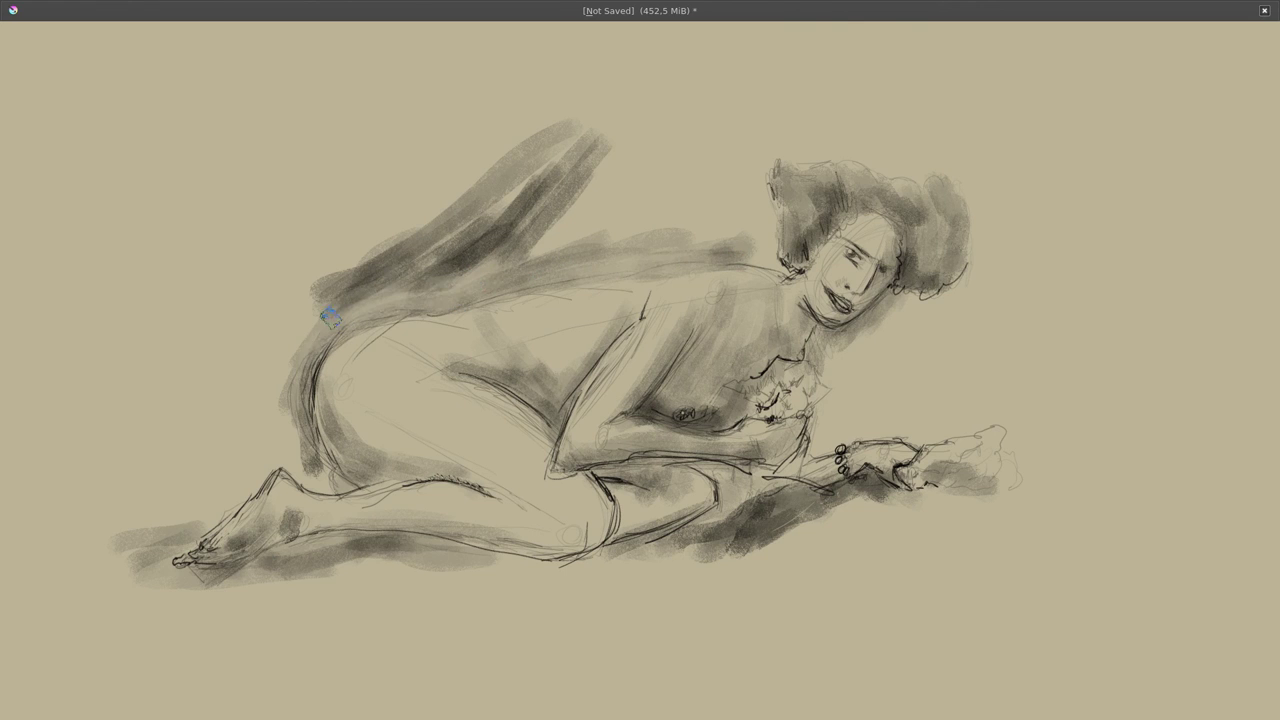
drag(609, 271, 709, 240)
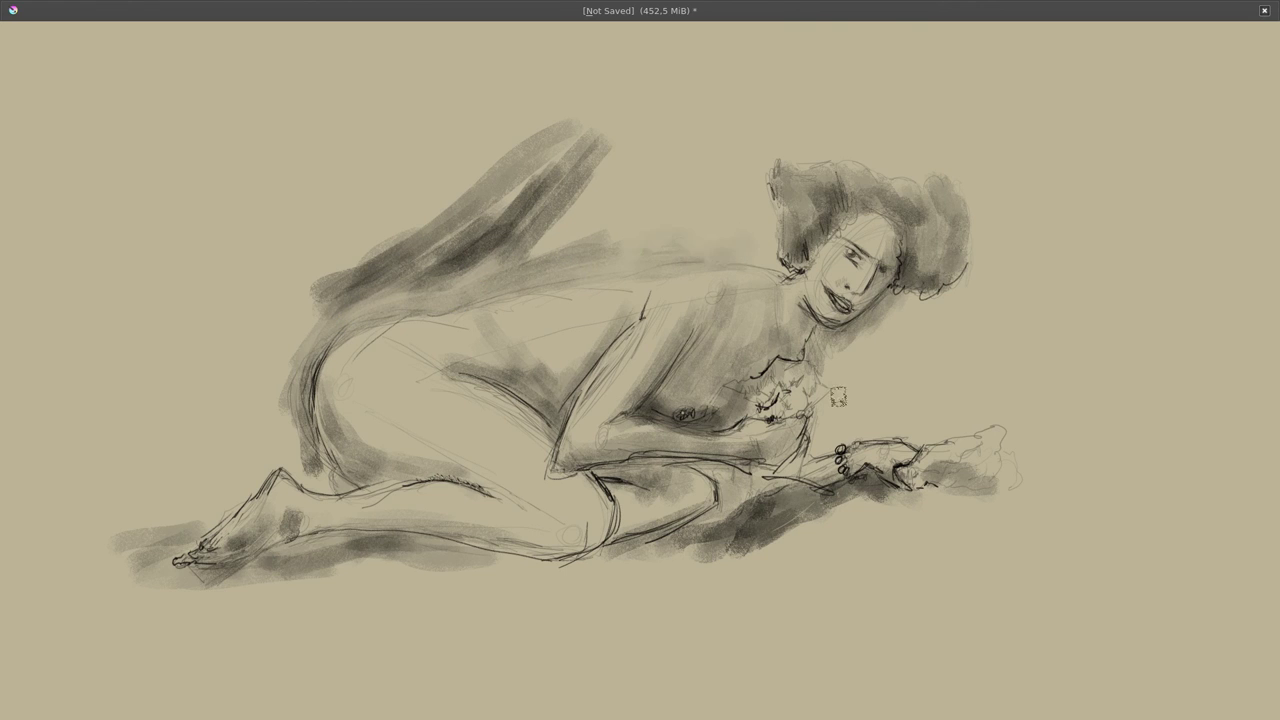
mouse_move(318, 352)
mouse_down()
mouse_move(339, 455)
mouse_move(575, 461)
mouse_up()
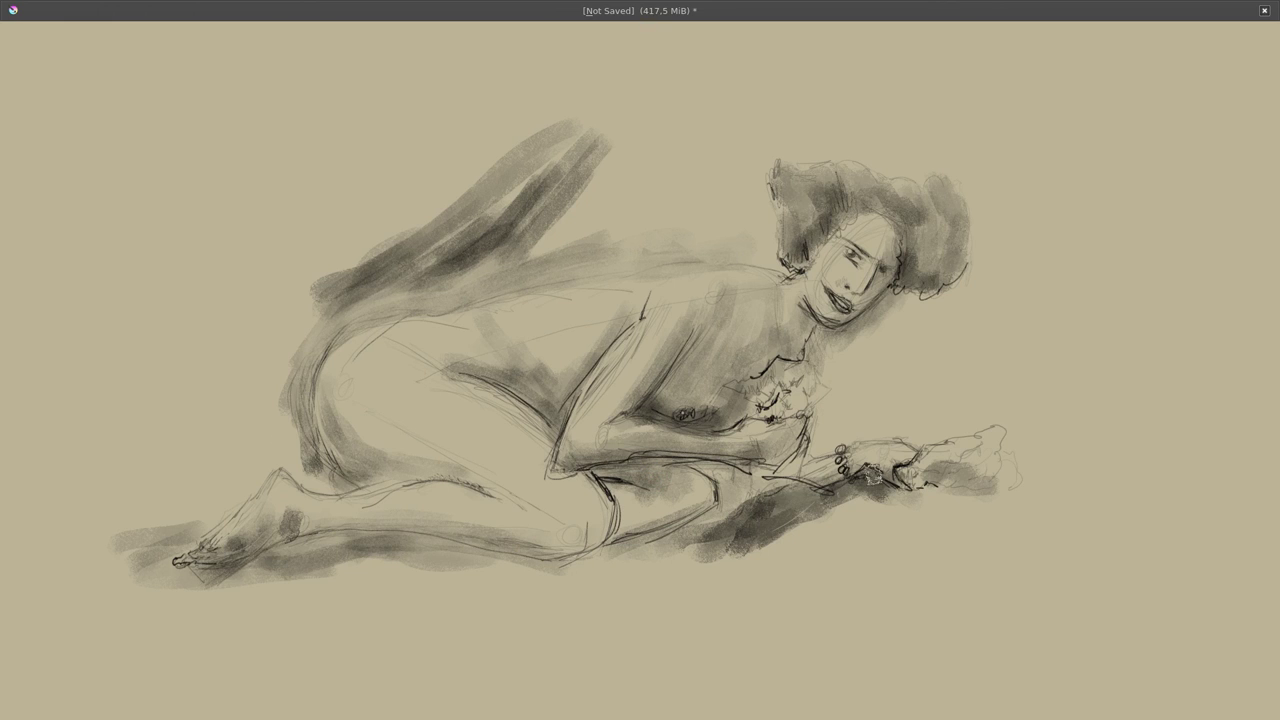
Add small touch-up strokes to the chest and clasped hand
mouse_move(766, 343)
mouse_down()
mouse_move(786, 364)
mouse_move(738, 408)
mouse_up()
drag(733, 352, 761, 367)
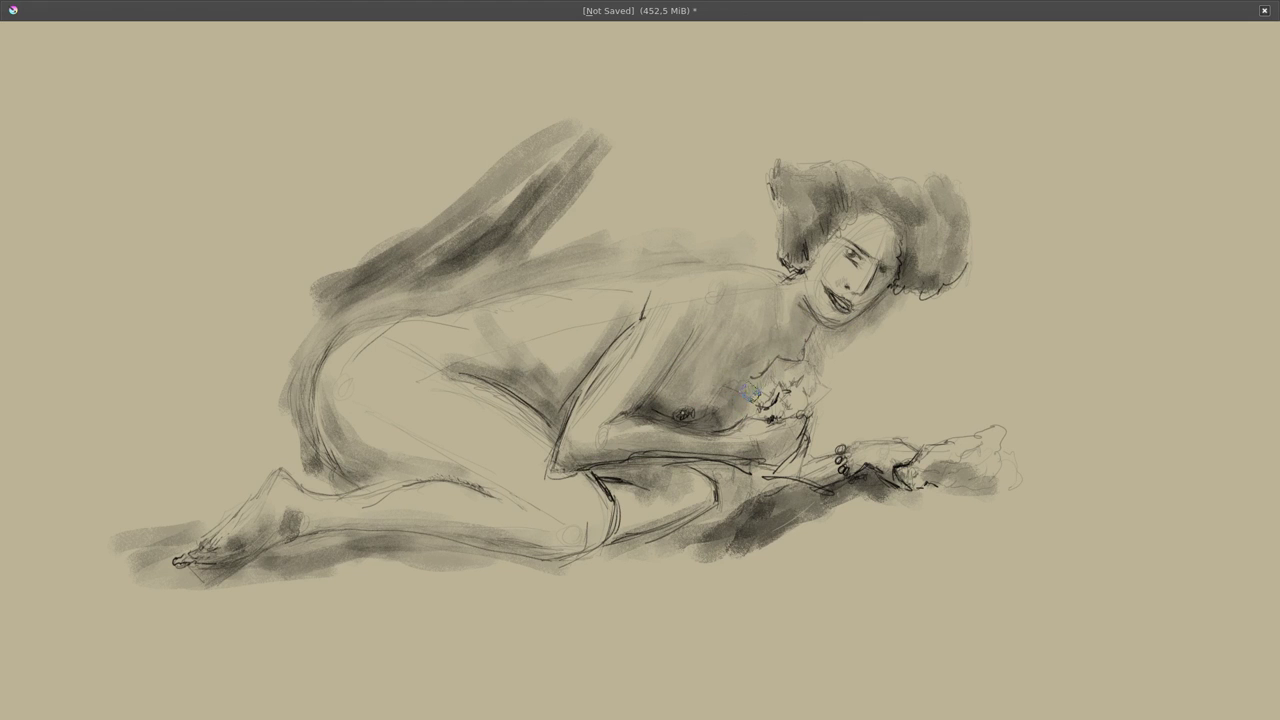
key(Tab)
Sign the sketch in pencil below the outstretched hand at lower right
key(Tab)
key(Tab)
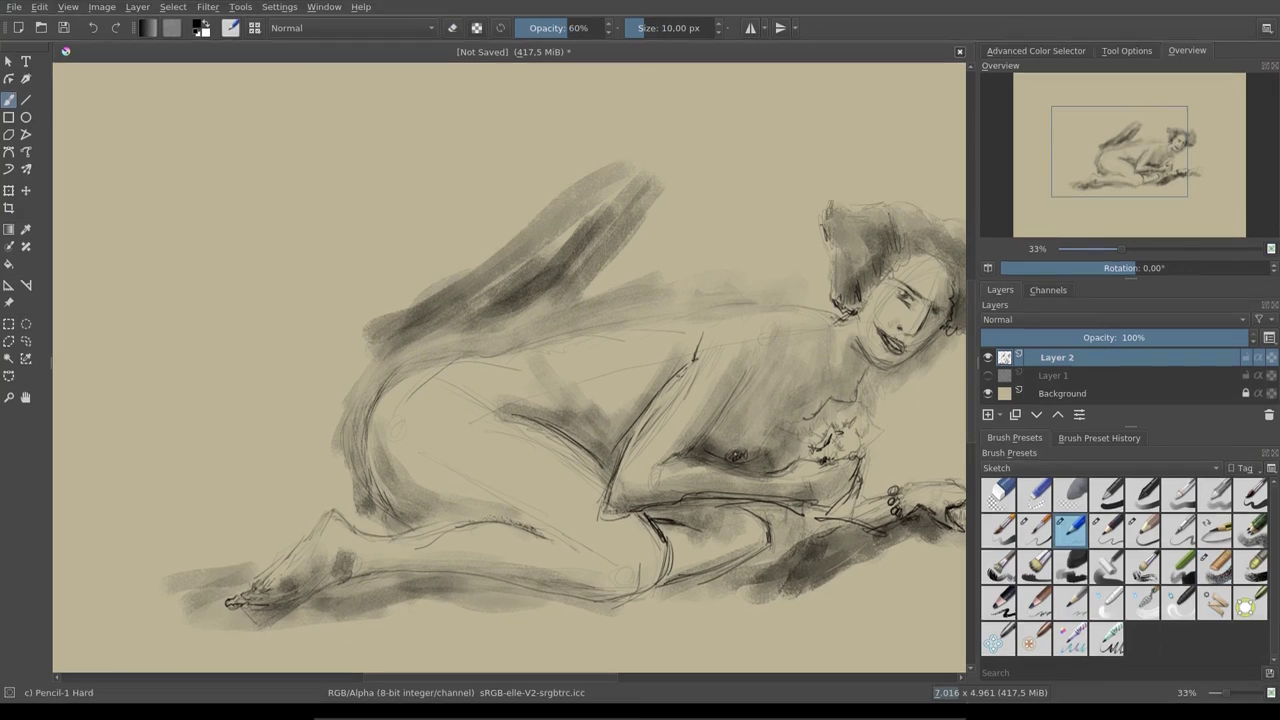
key(Tab)
drag(866, 528, 842, 566)
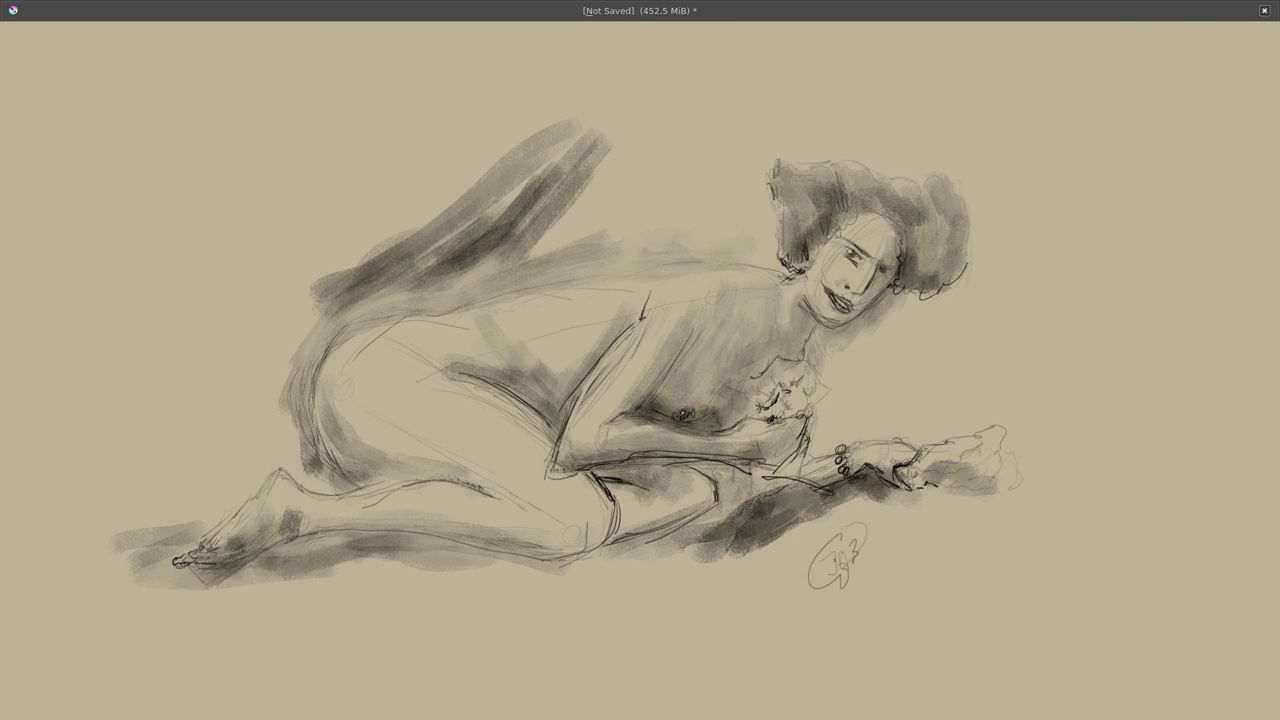